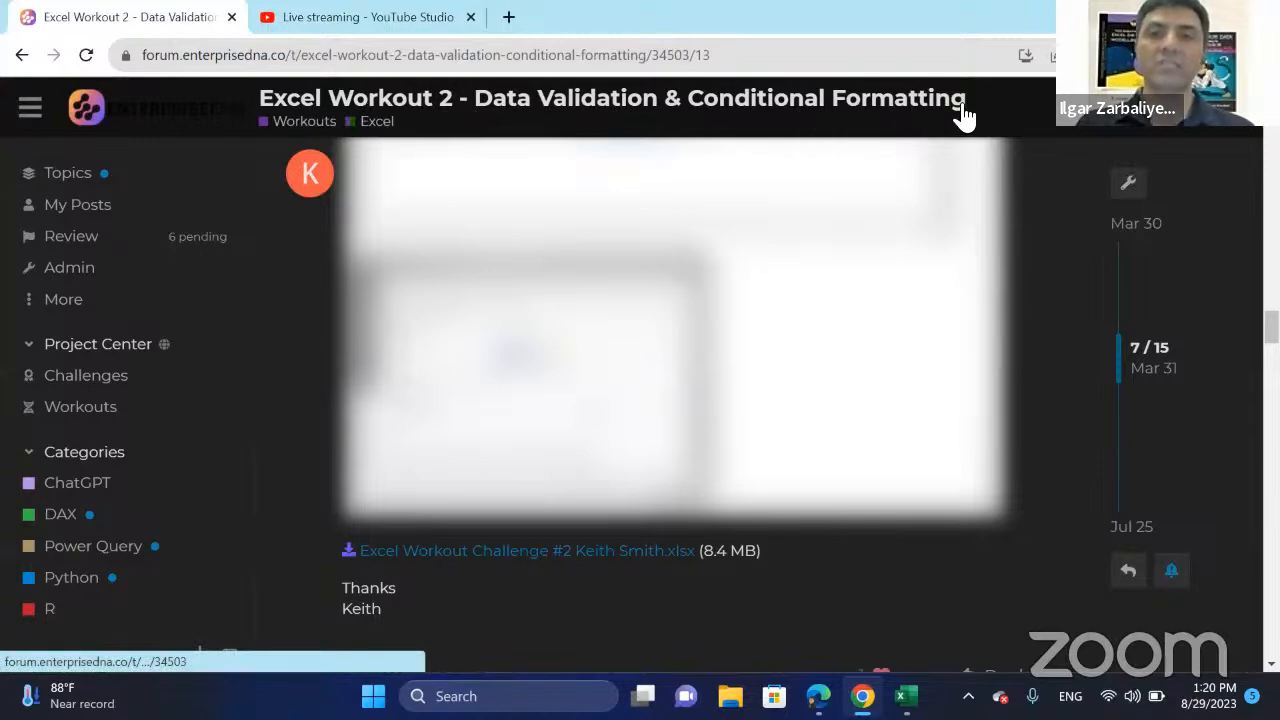
Review the Excel Workout 2 forum topic, from the challenge description and submission instructions to the author's solution post.
{"action": "scroll", "coordinate": [822, 155], "scroll_direction": "down", "scroll_amount": 2}
{"action": "scroll", "coordinate": [824, 158], "scroll_direction": "up", "scroll_amount": 2}
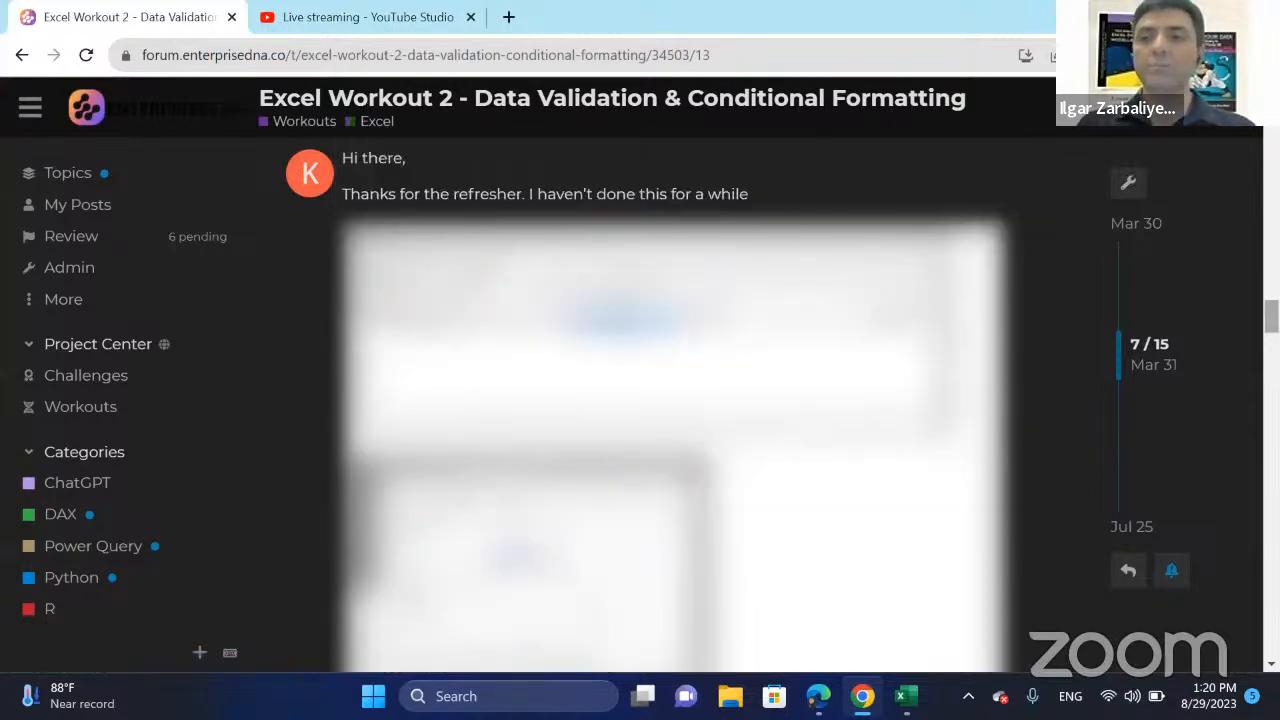
{"action": "scroll", "coordinate": [657, 410], "scroll_direction": "up", "scroll_amount": 10}
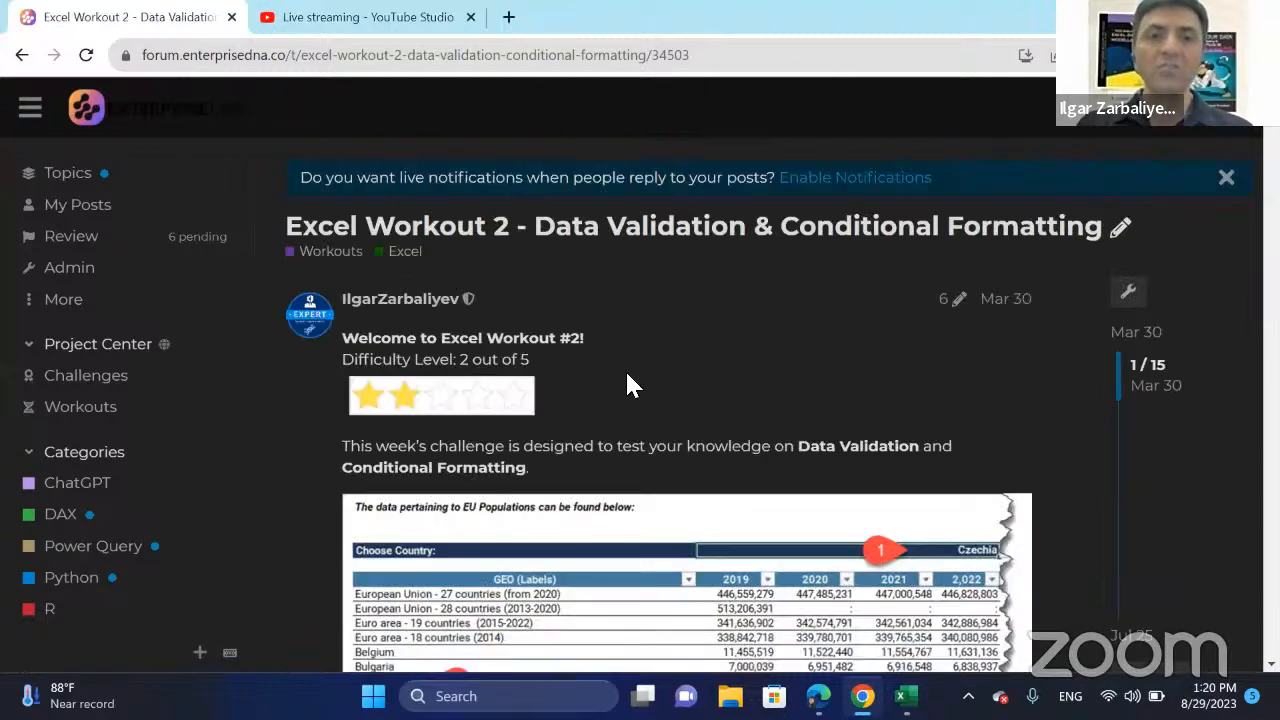
{"action": "scroll", "coordinate": [585, 305], "scroll_direction": "down", "scroll_amount": 5}
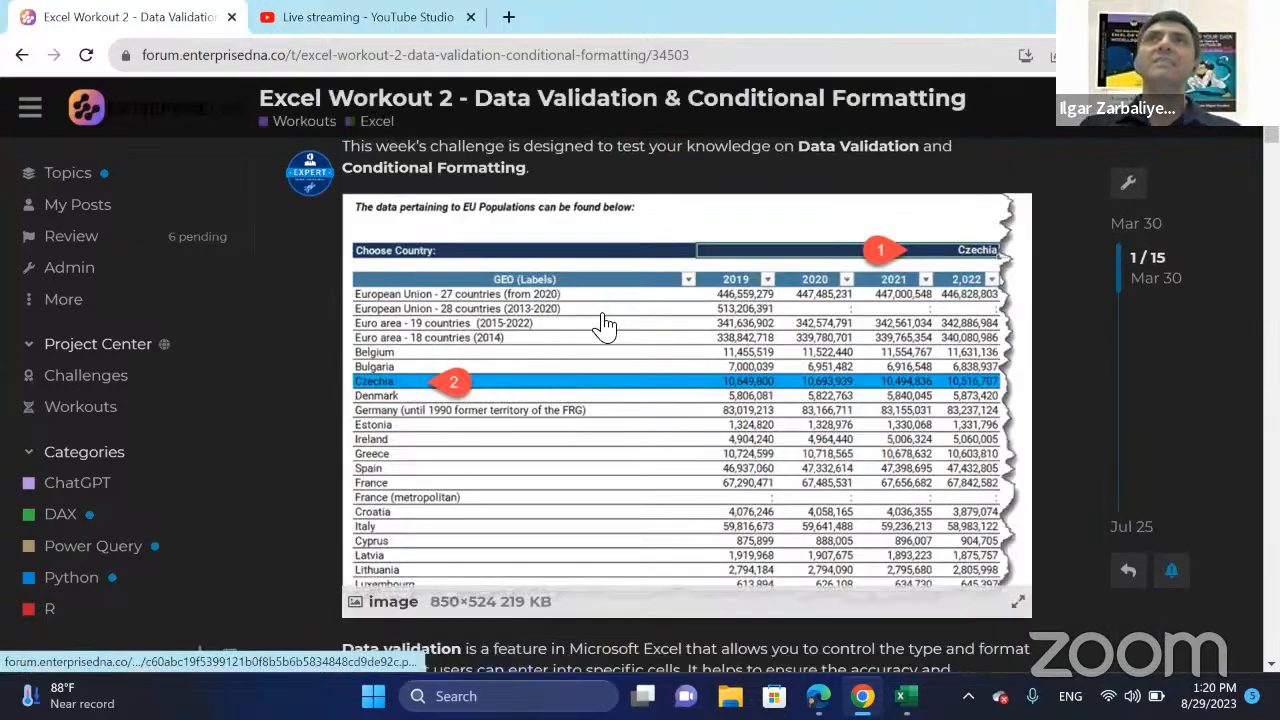
{"action": "scroll", "coordinate": [690, 448], "scroll_direction": "down", "scroll_amount": 1}
{"action": "scroll", "coordinate": [690, 448], "scroll_direction": "down", "scroll_amount": 10}
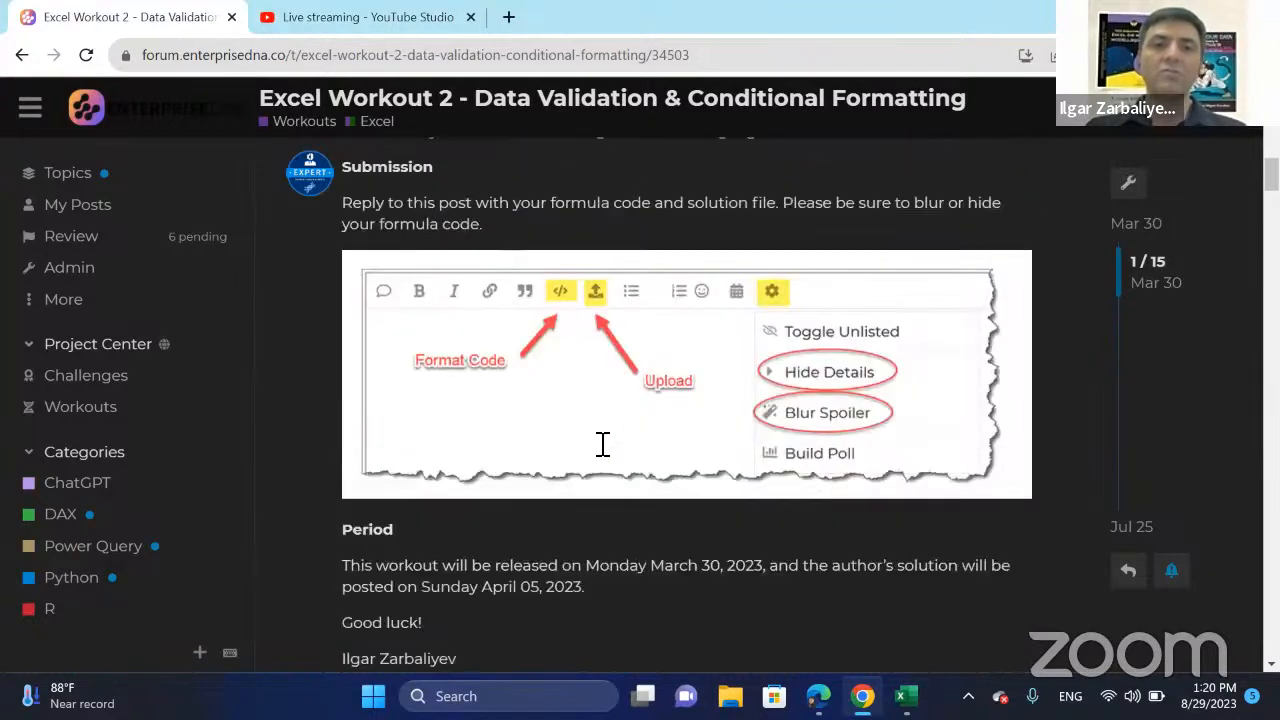
{"action": "scroll", "coordinate": [473, 461], "scroll_direction": "down", "scroll_amount": 2}
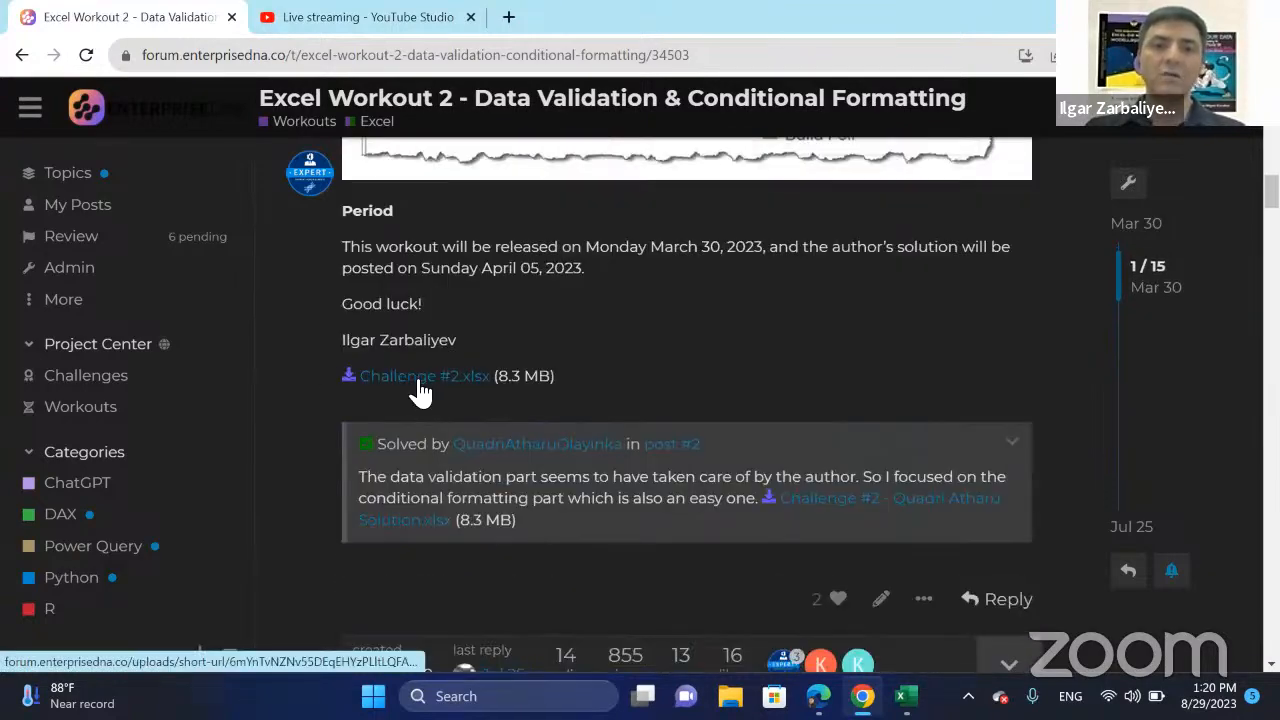
{"action": "scroll", "coordinate": [557, 380], "scroll_direction": "down", "scroll_amount": 5}
{"action": "scroll", "coordinate": [690, 404], "scroll_direction": "down", "scroll_amount": 10}
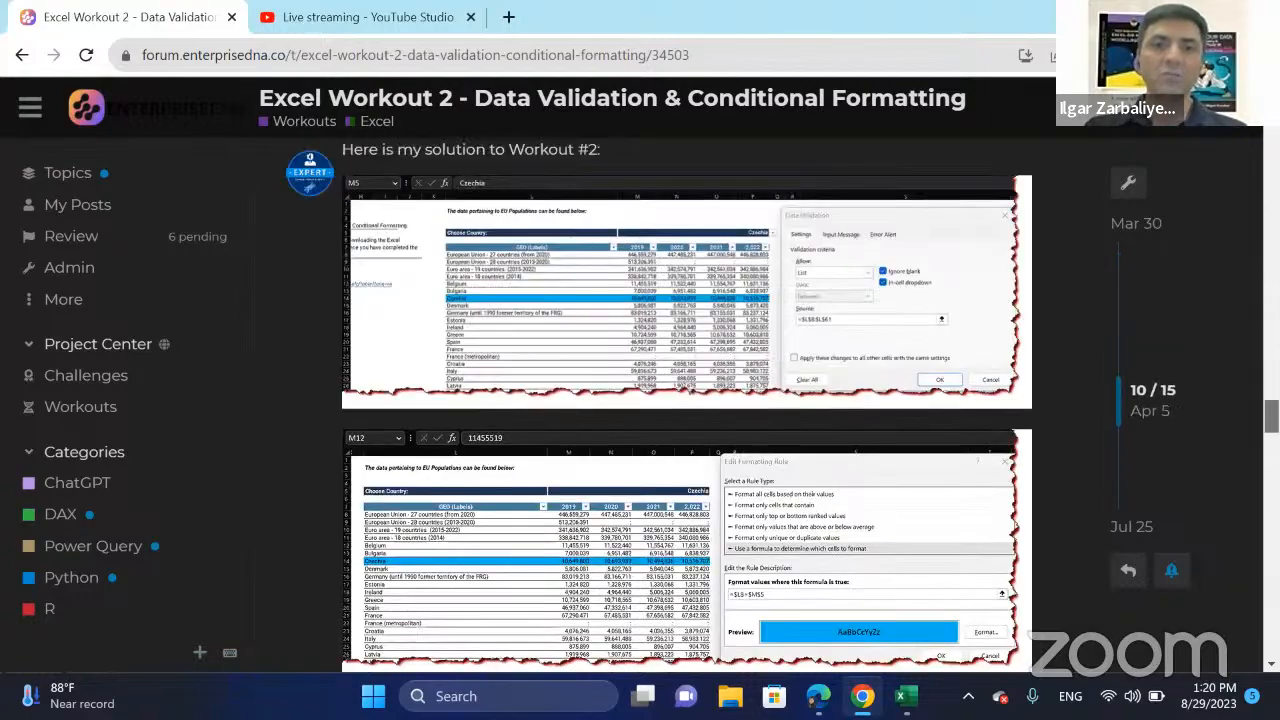
{"action": "left_click_drag", "start_coordinate": [1271, 410], "coordinate": [1271, 395]}
{"action": "scroll", "coordinate": [563, 378], "scroll_direction": "down", "scroll_amount": 3}
{"action": "scroll", "coordinate": [580, 385], "scroll_direction": "down", "scroll_amount": 10}
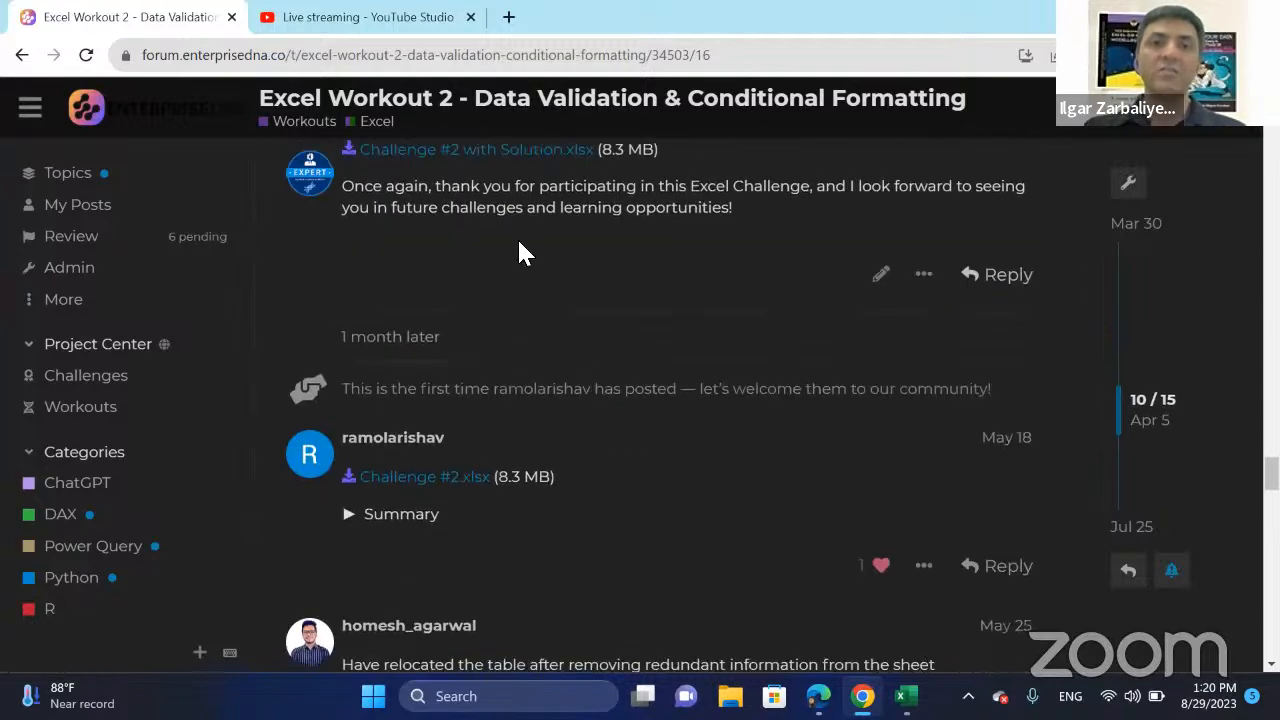
{"action": "scroll", "coordinate": [520, 252], "scroll_direction": "up", "scroll_amount": 1}
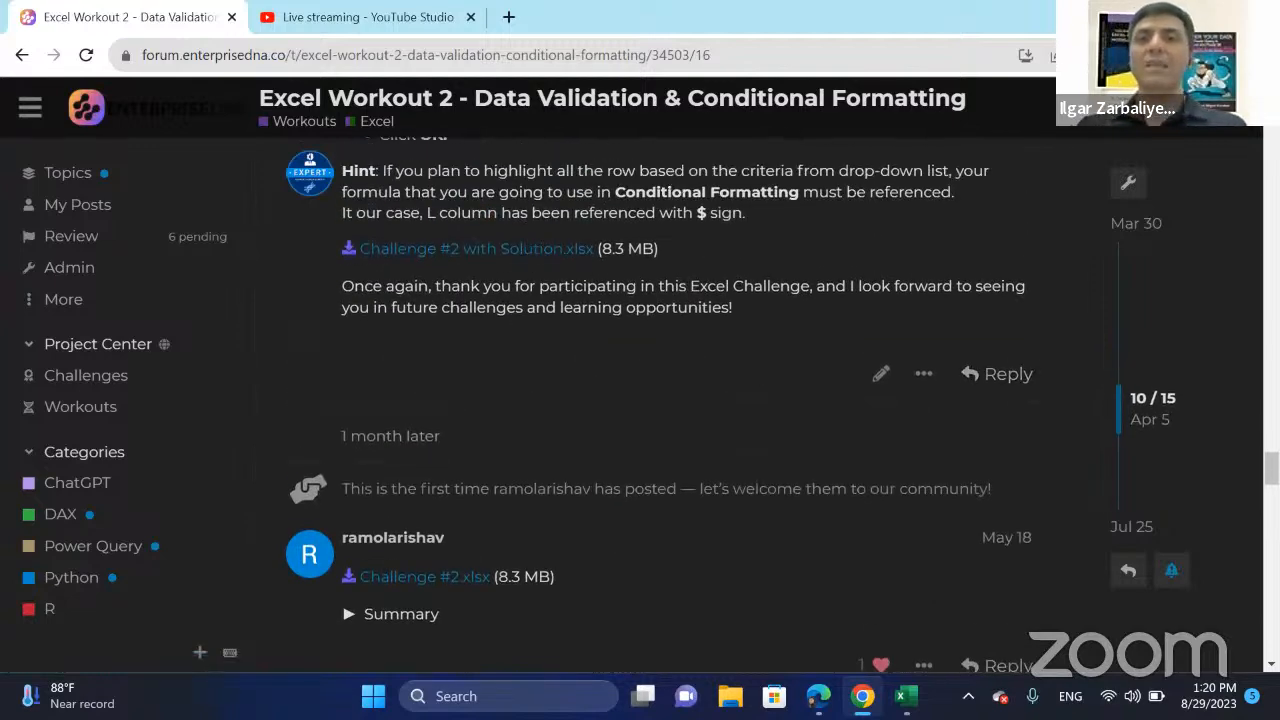
Switch to the Challenge #2 workbook in Excel and open the Challenge#2Data sheet.
{"action": "left_click", "coordinate": [1164, 16]}
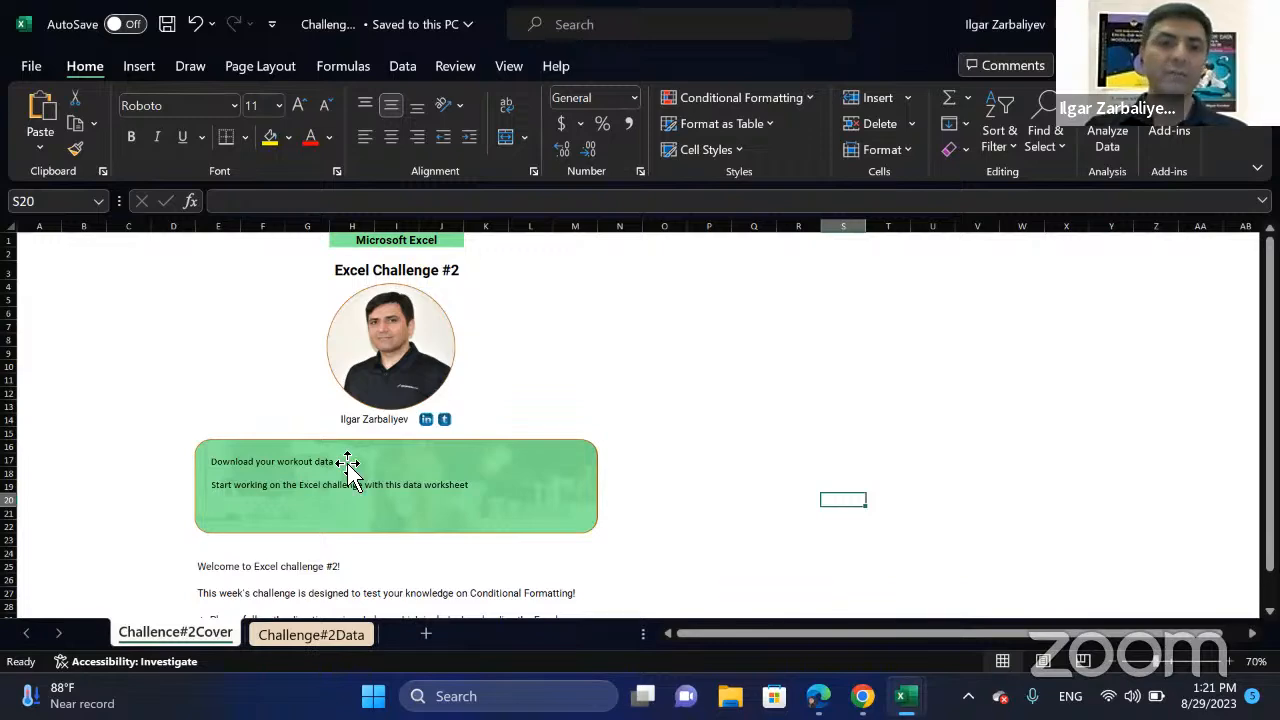
{"action": "scroll", "coordinate": [380, 463], "scroll_direction": "down", "scroll_amount": 2}
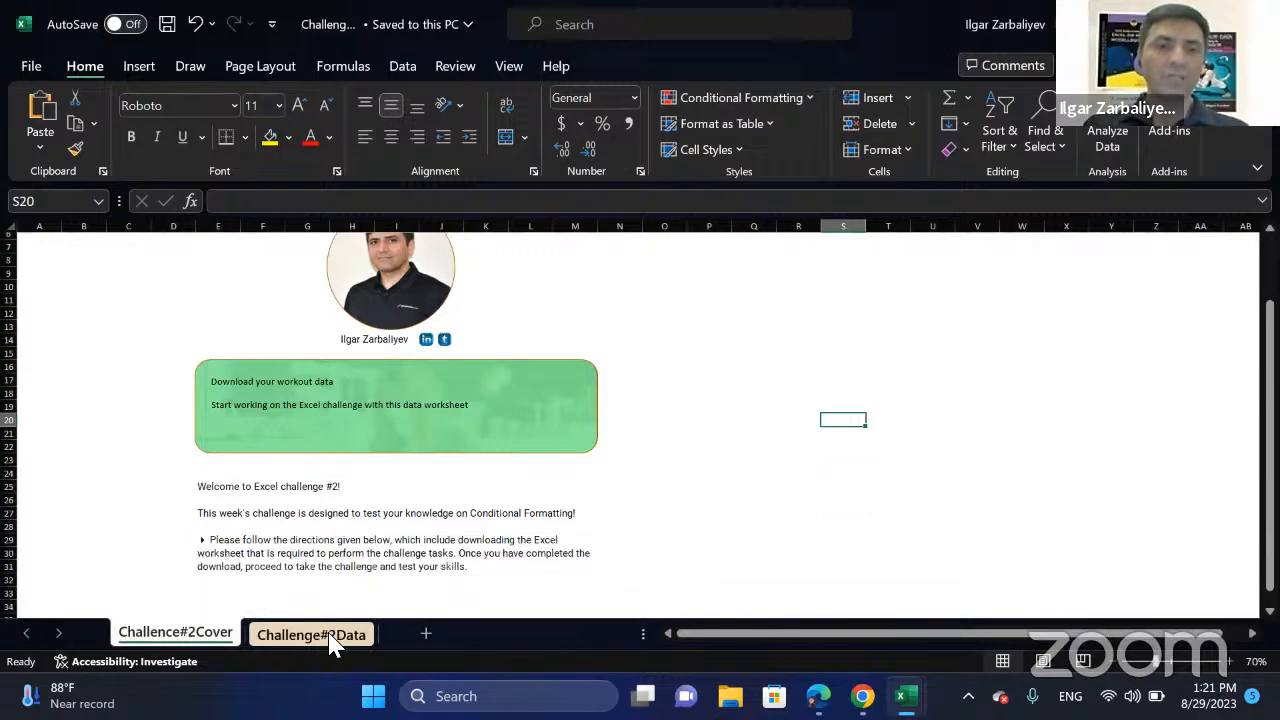
{"action": "left_click", "coordinate": [333, 636]}
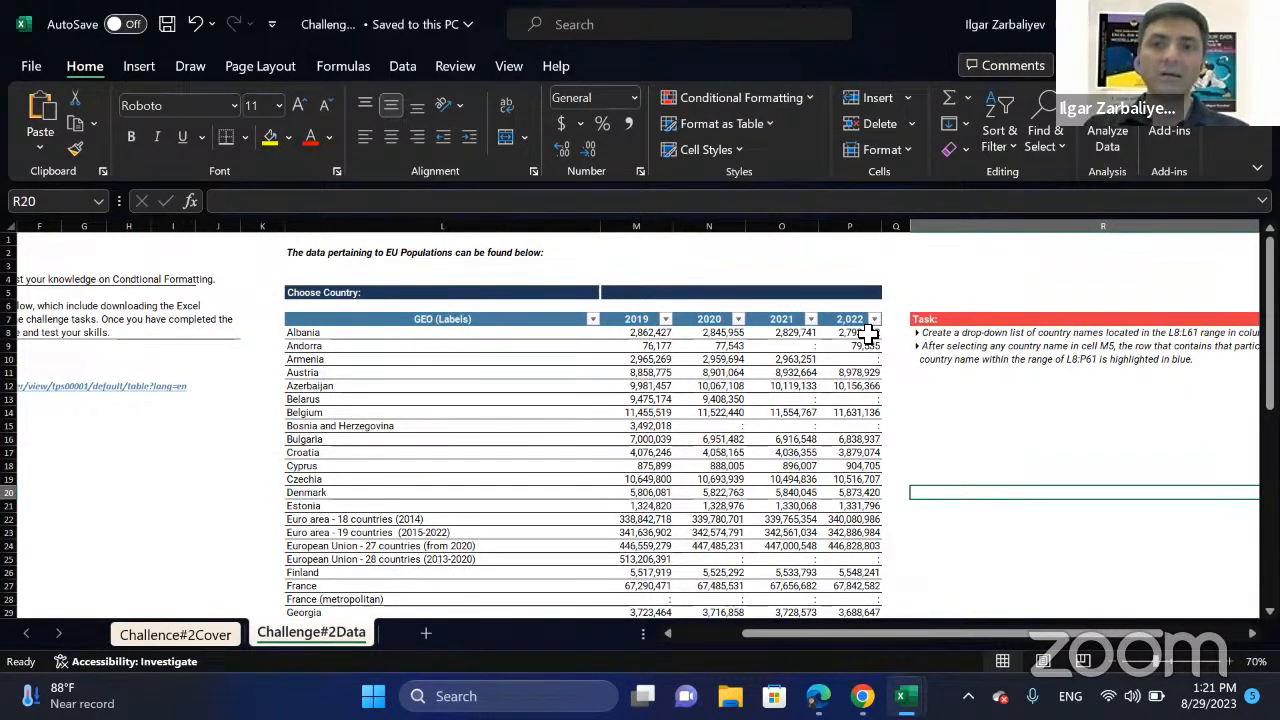
Inspect the Choose Country cell M5, the country labels in column L, and the Denmark and Austria entries of the population table.
{"action": "left_click", "coordinate": [828, 296]}
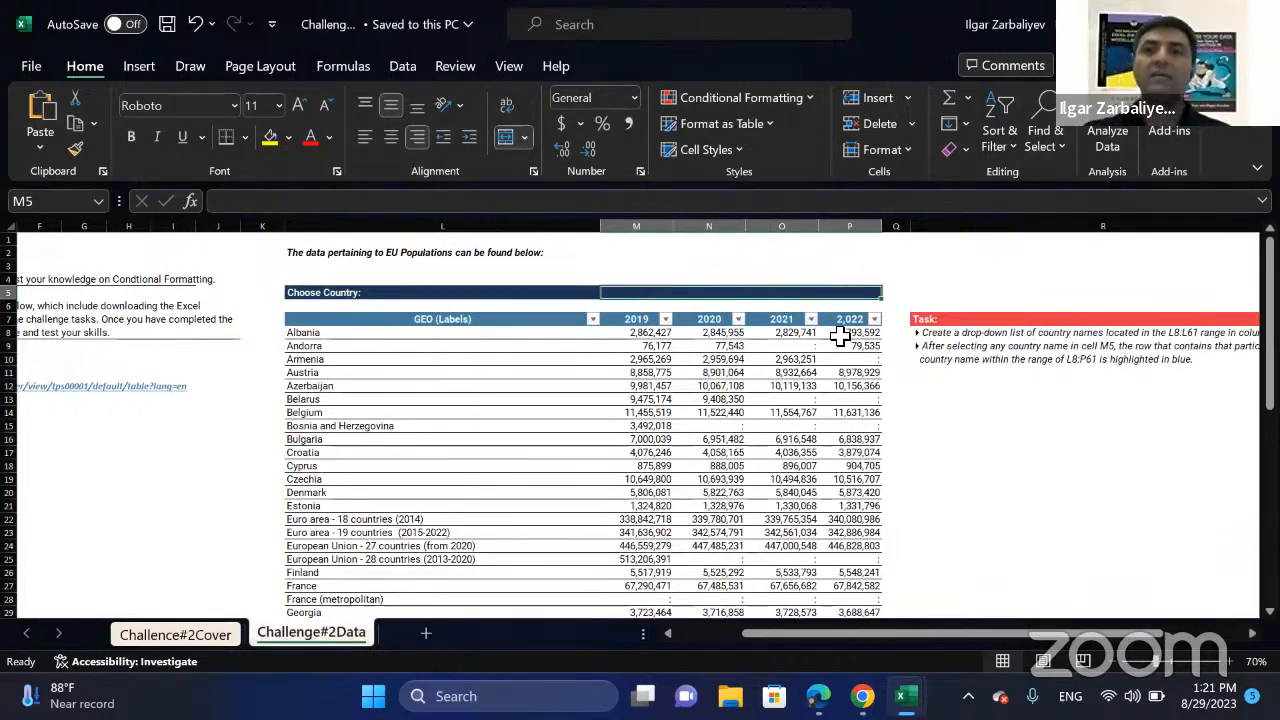
{"action": "left_click_drag", "start_coordinate": [389, 335], "coordinate": [390, 546]}
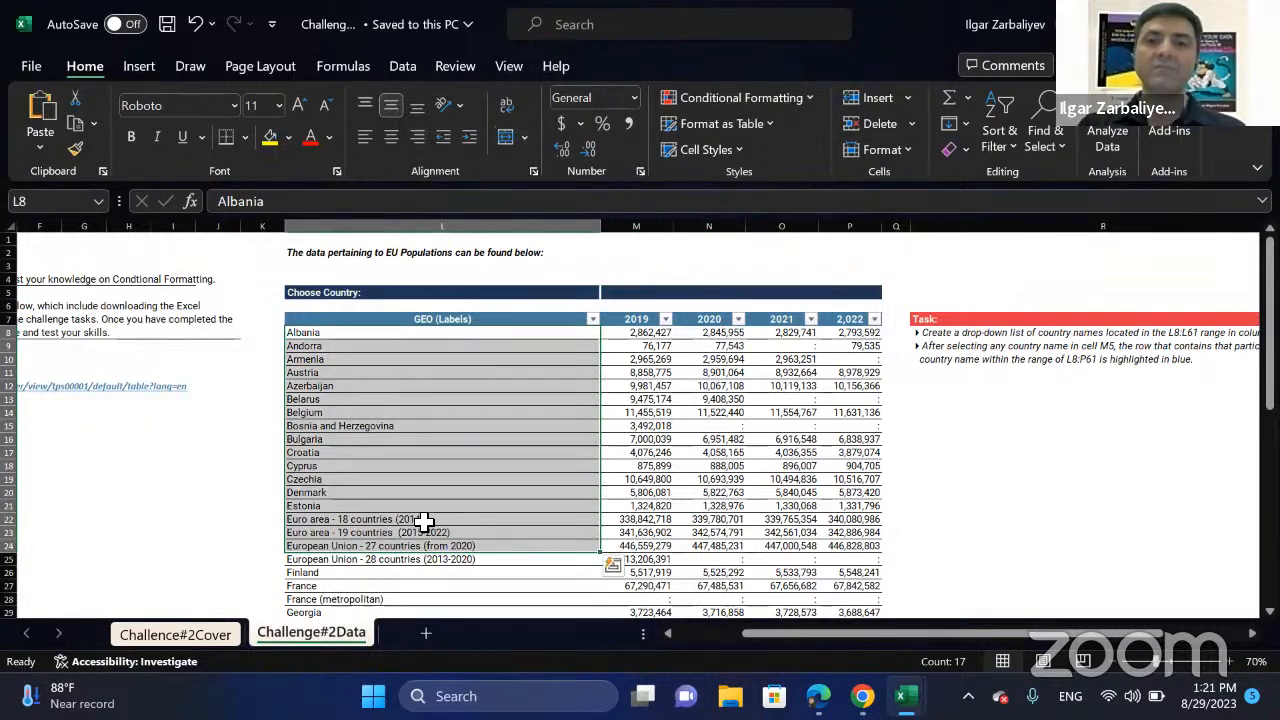
{"action": "left_click", "coordinate": [866, 292]}
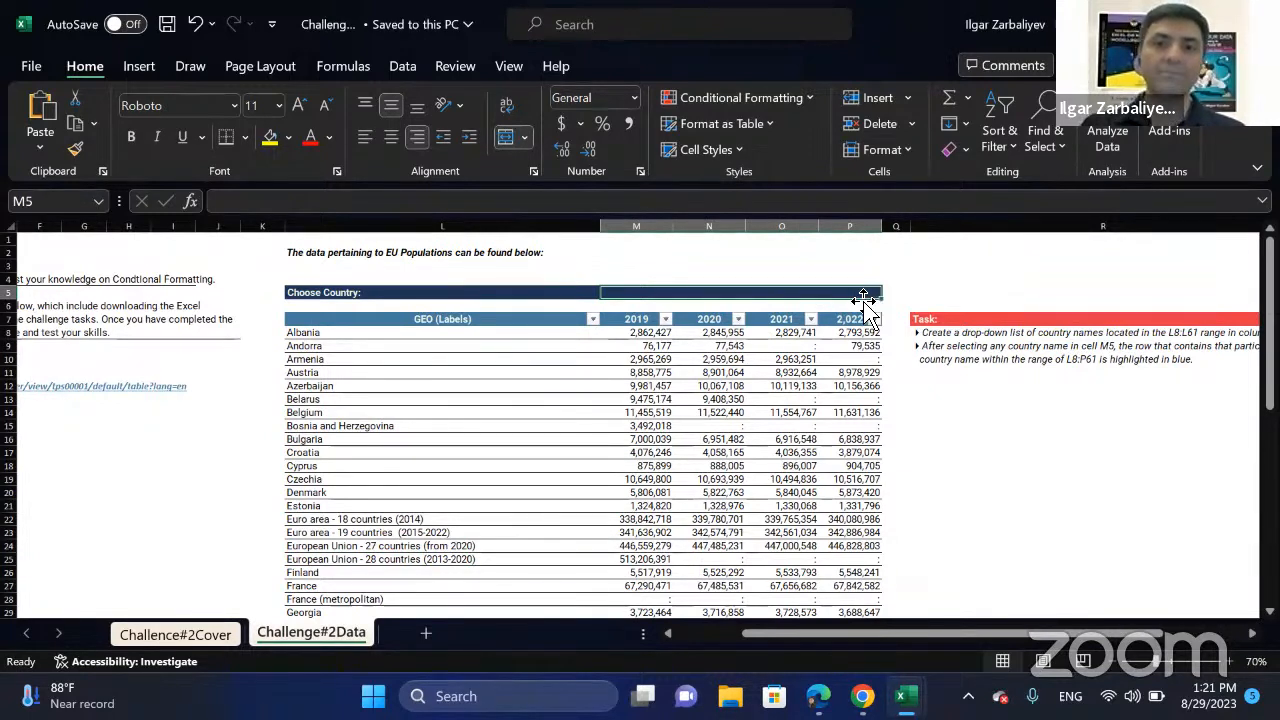
{"action": "left_click", "coordinate": [350, 492]}
{"action": "left_click_drag", "start_coordinate": [506, 499], "coordinate": [851, 493]}
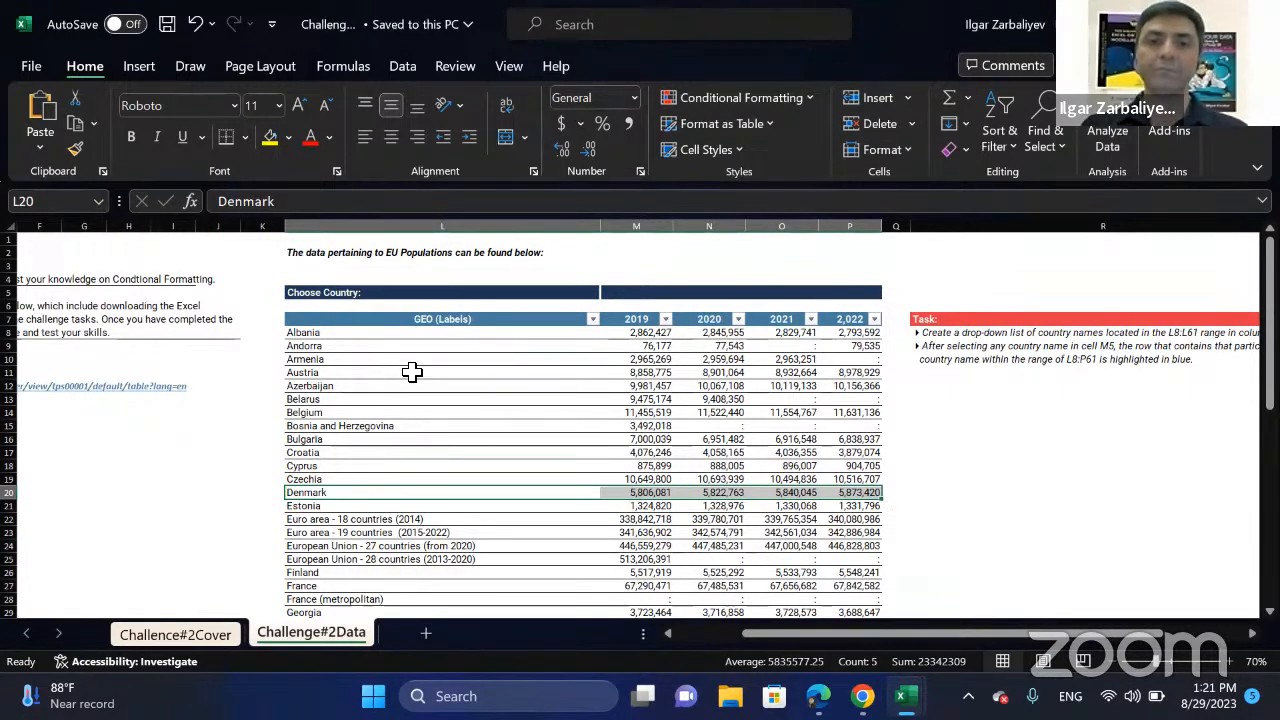
{"action": "left_click", "coordinate": [352, 372]}
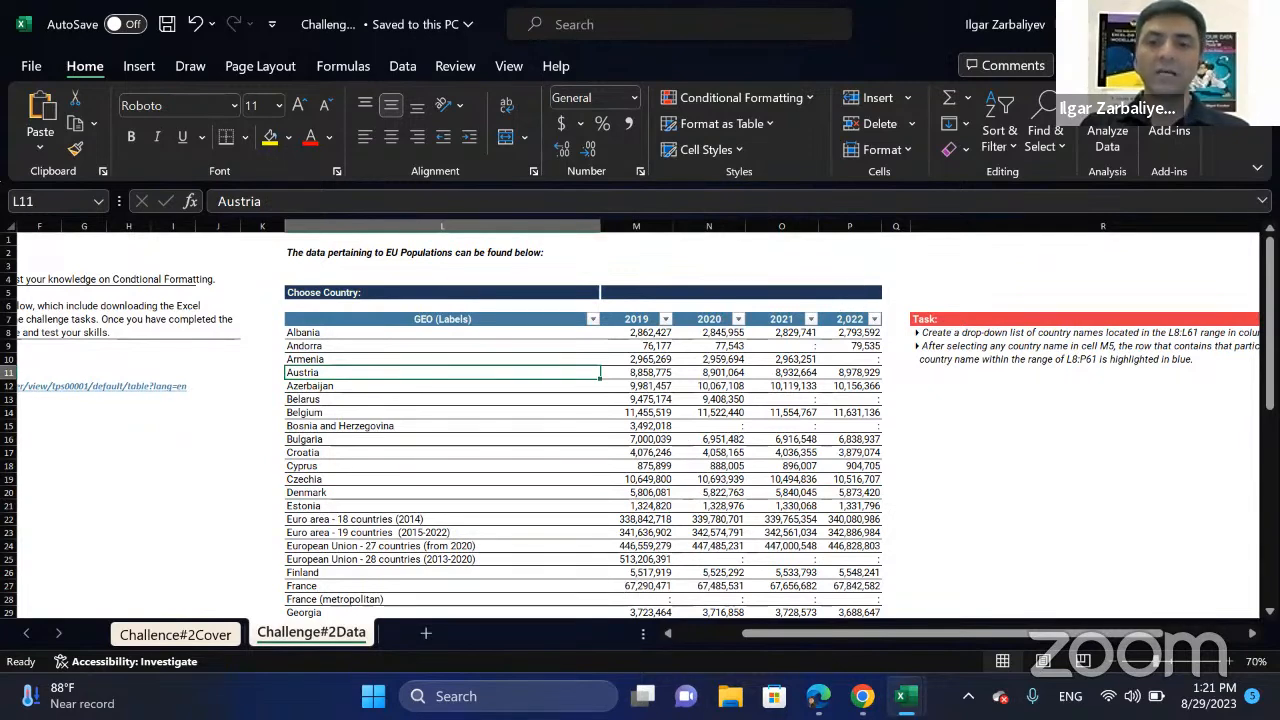
In the Challenge #2 with Solution workbook, try Austria and Azerbaijan in the country drop-down in M5, and close it without saving.
{"action": "mouse_move", "coordinate": [906, 696]}
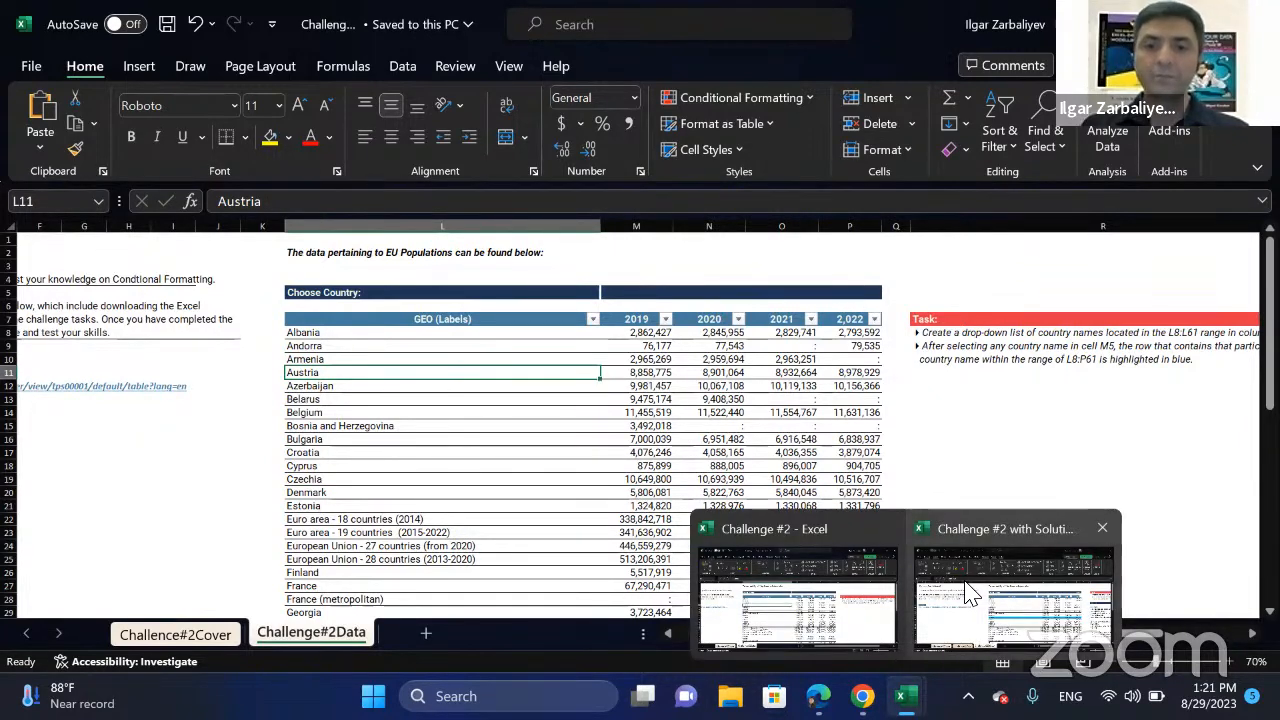
{"action": "left_click", "coordinate": [970, 592]}
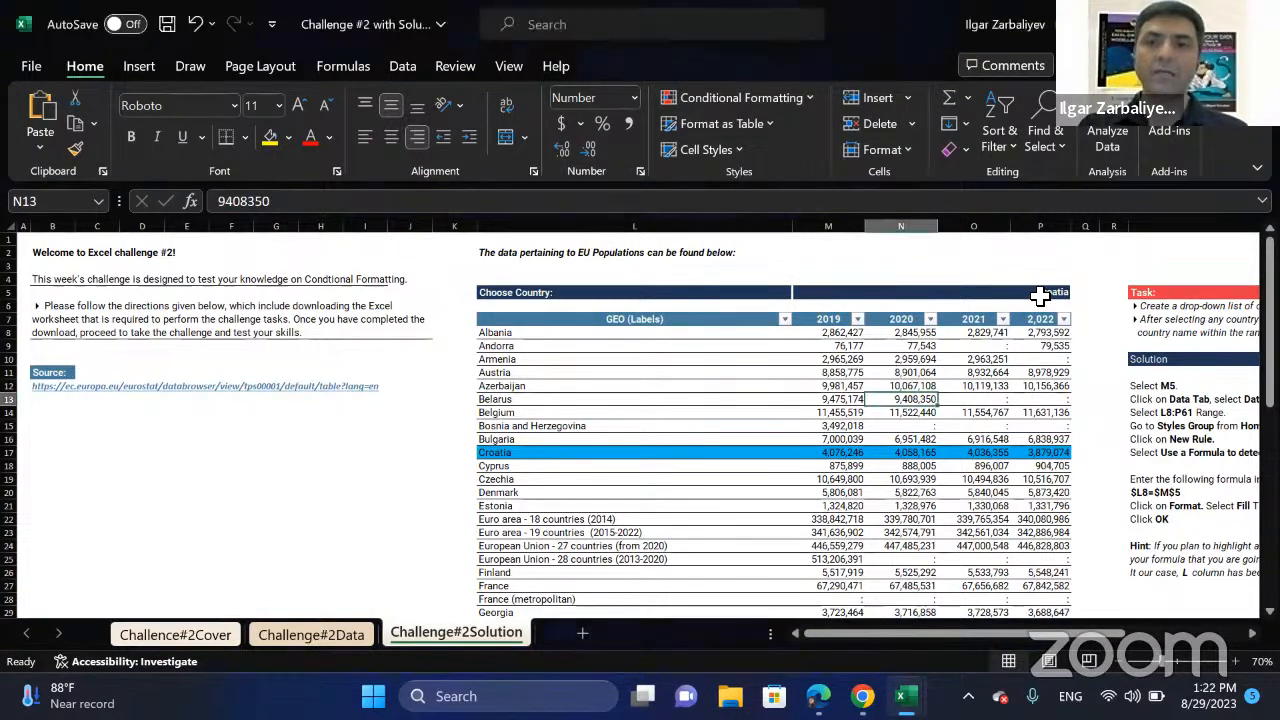
{"action": "left_click", "coordinate": [1043, 291]}
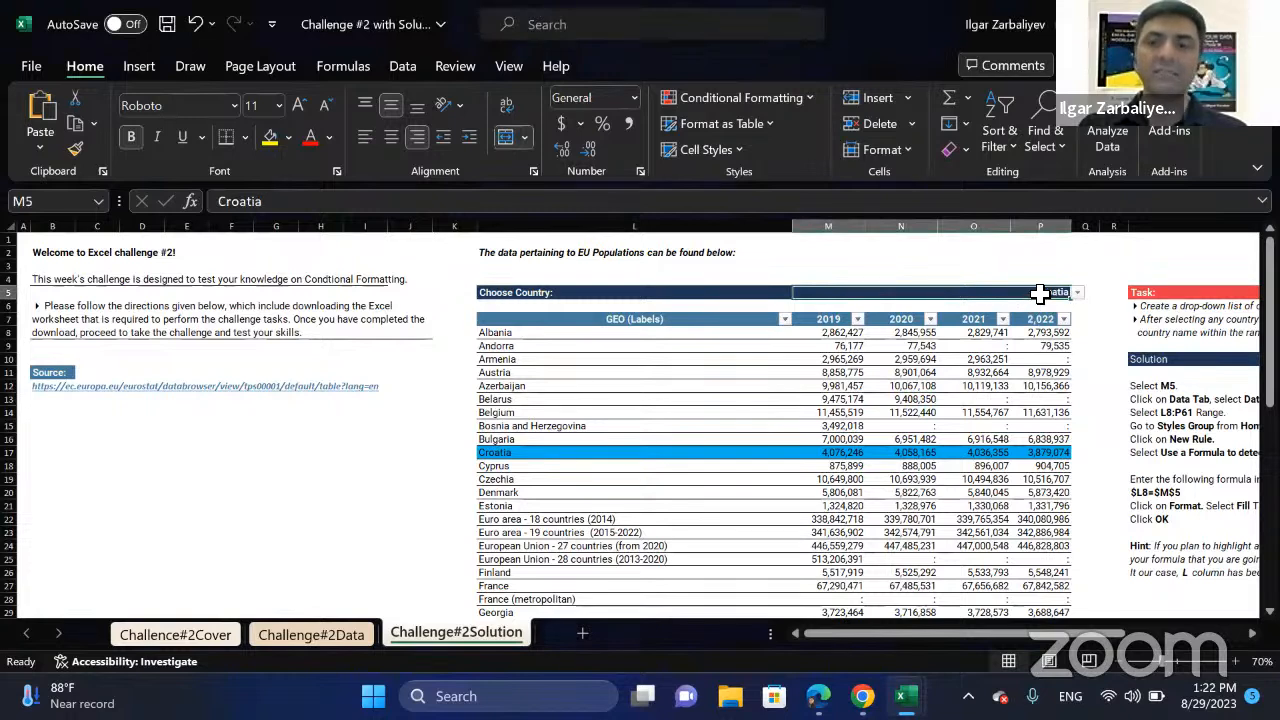
{"action": "left_click", "coordinate": [1078, 292]}
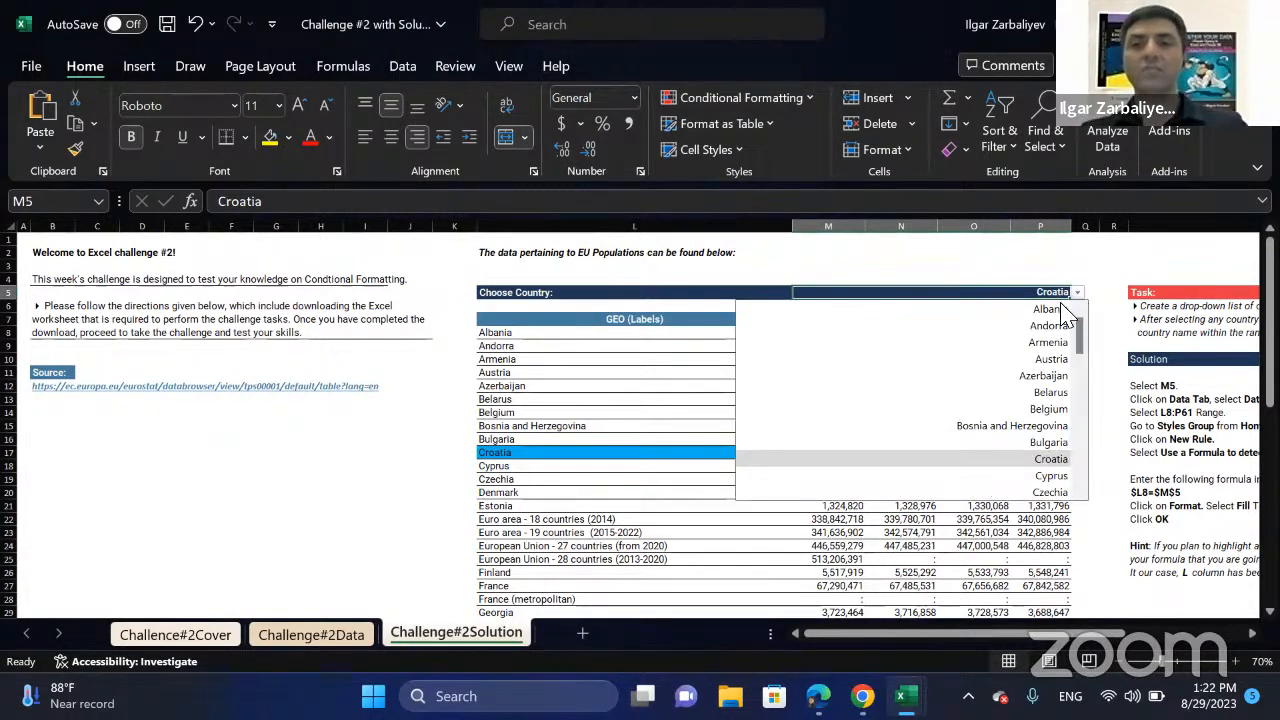
{"action": "left_click", "coordinate": [1046, 362]}
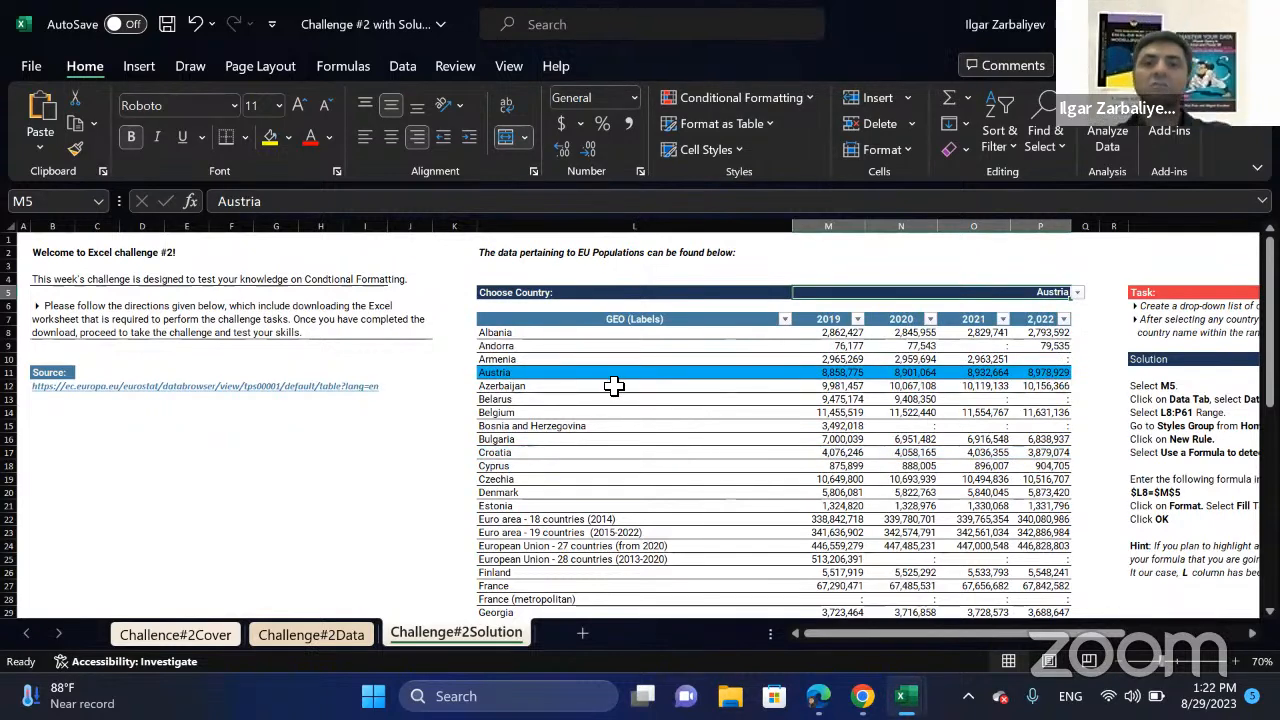
{"action": "left_click", "coordinate": [1078, 292]}
{"action": "left_click", "coordinate": [1050, 375]}
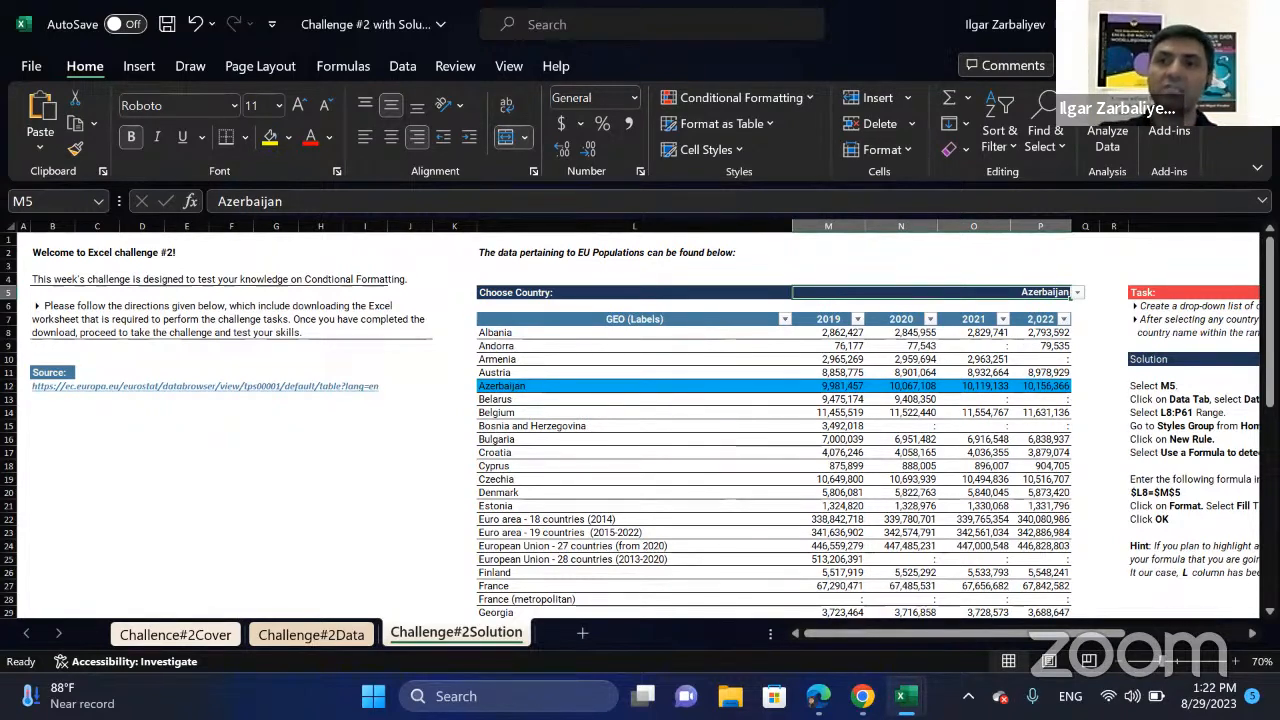
{"action": "key", "text": "ctrl+w"}
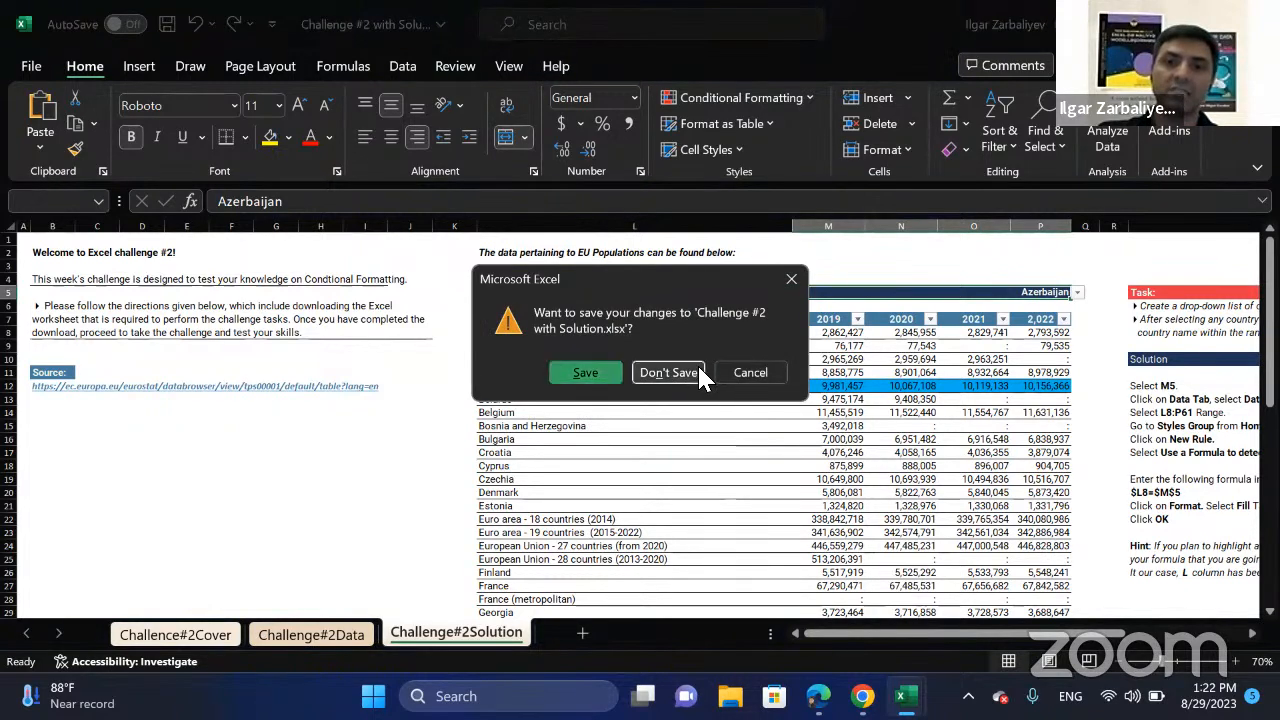
{"action": "left_click", "coordinate": [697, 363]}
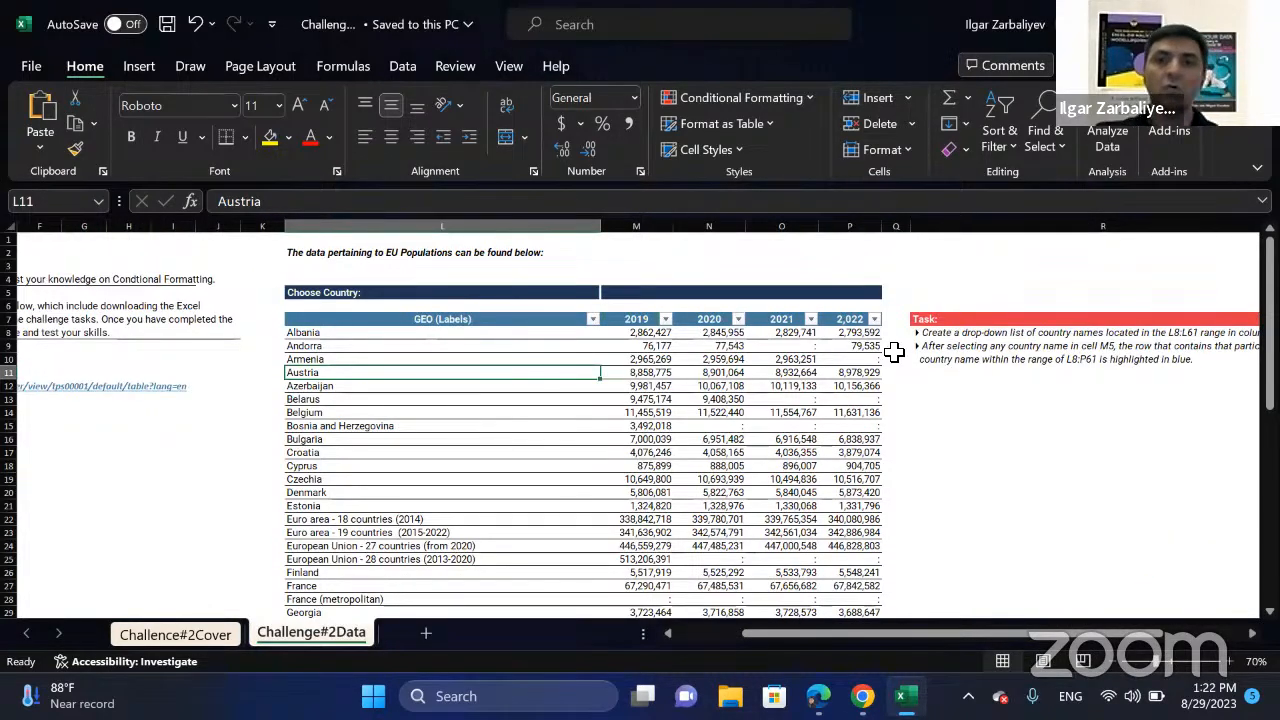
Add List data validation with an in-cell dropdown to cell M5, using =$L$8:$L$61 as its source.
{"action": "left_click", "coordinate": [857, 293]}
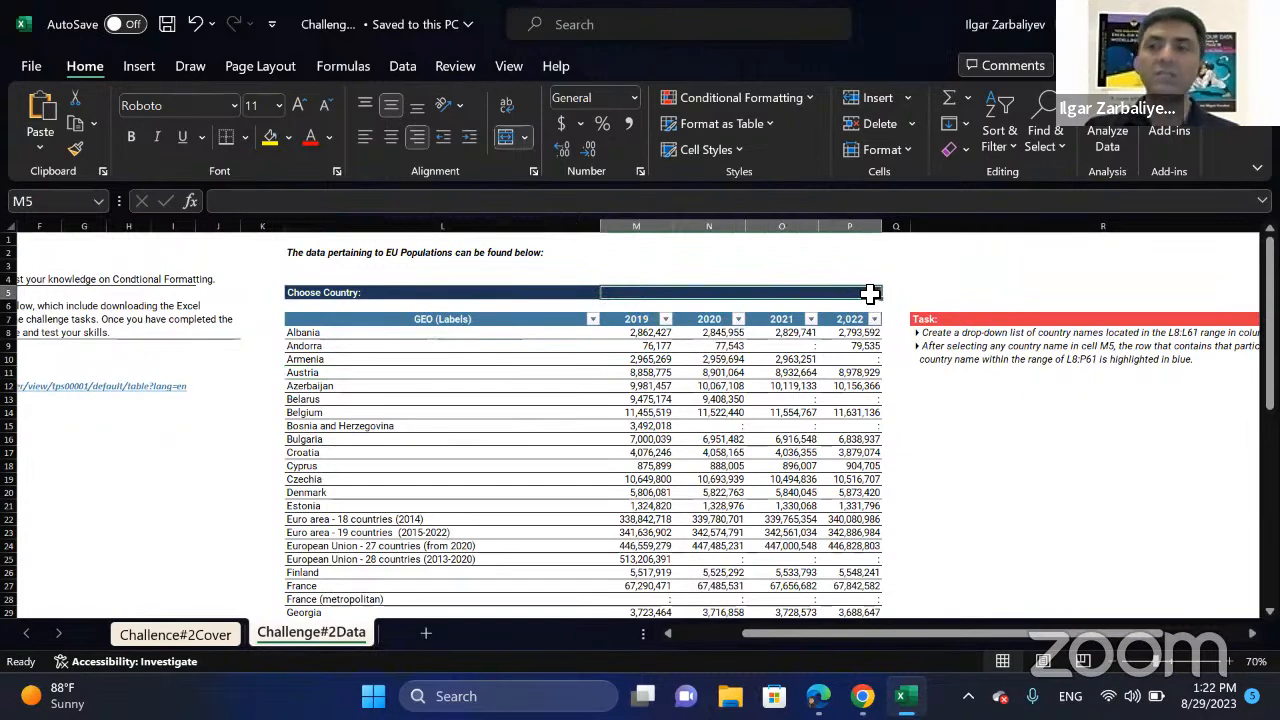
{"action": "left_click", "coordinate": [398, 70]}
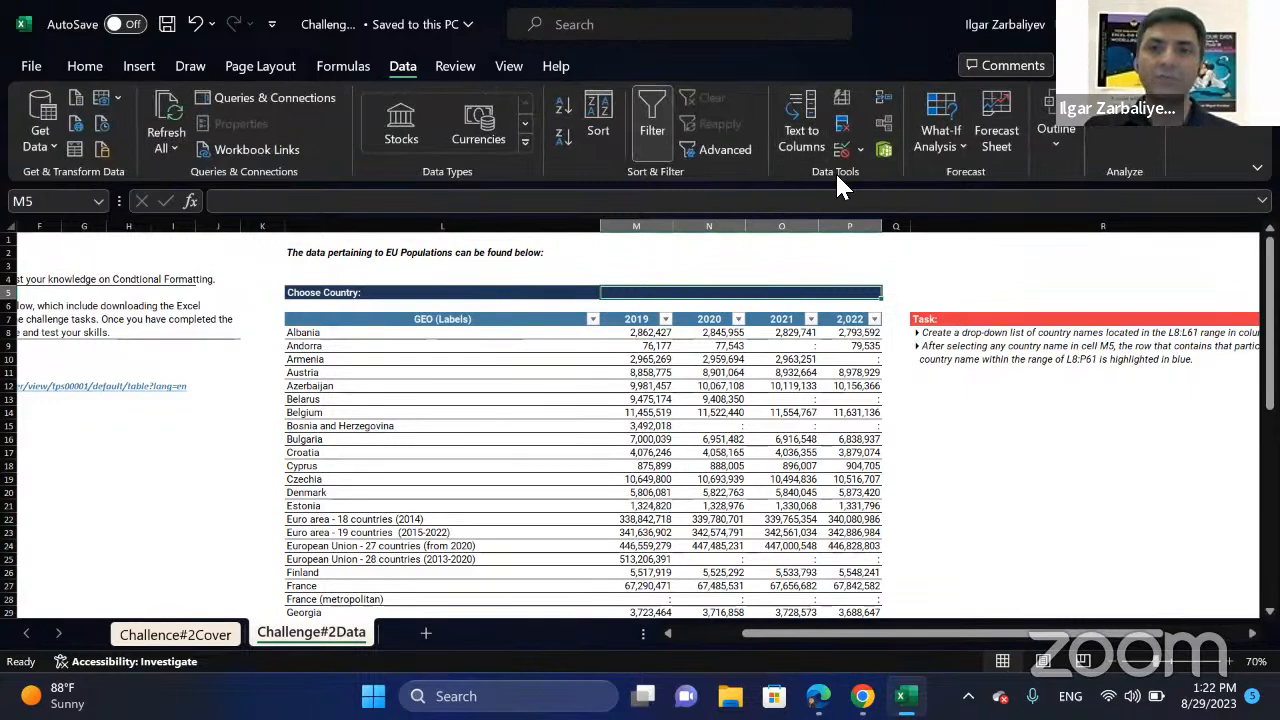
{"action": "left_click", "coordinate": [858, 149]}
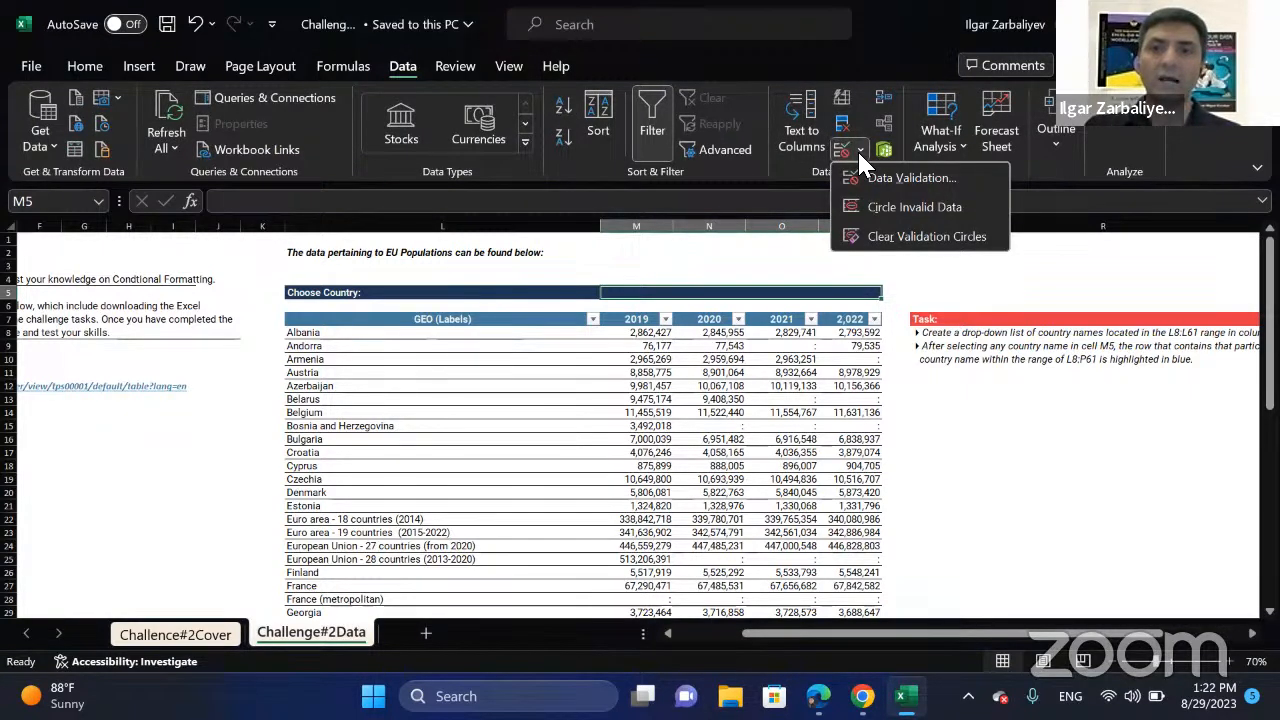
{"action": "left_click", "coordinate": [893, 174]}
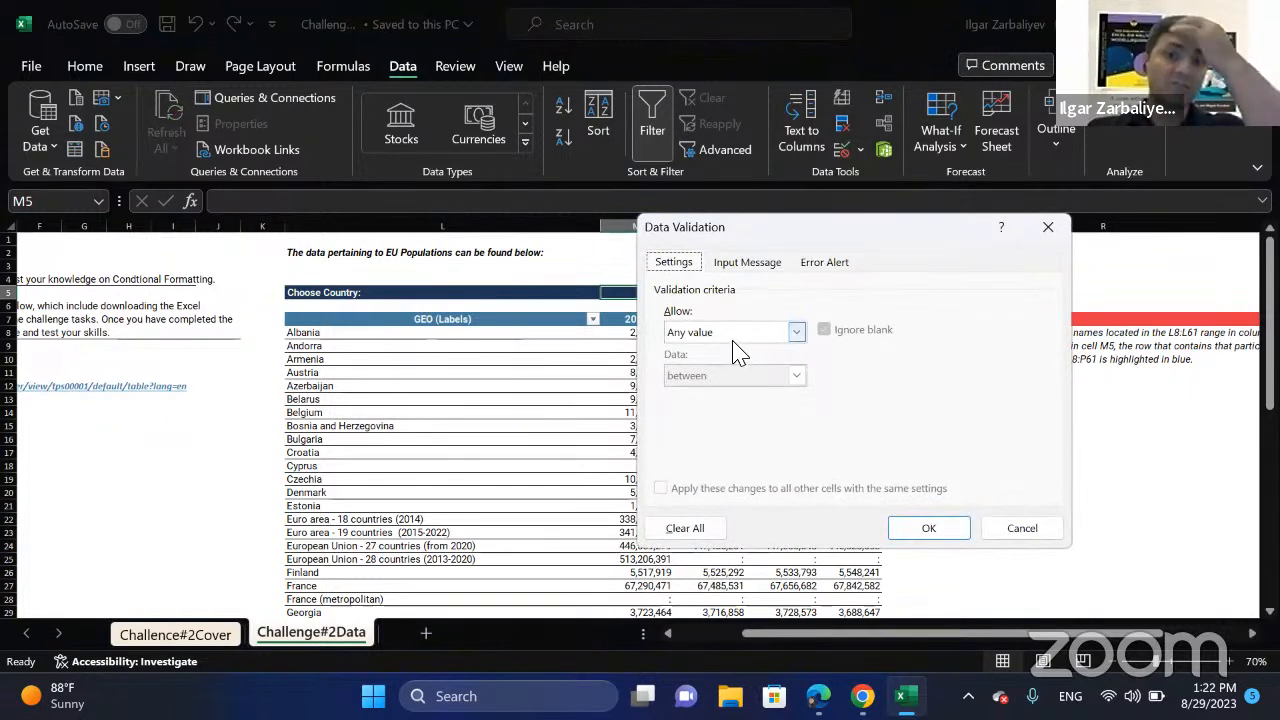
{"action": "left_click", "coordinate": [757, 332]}
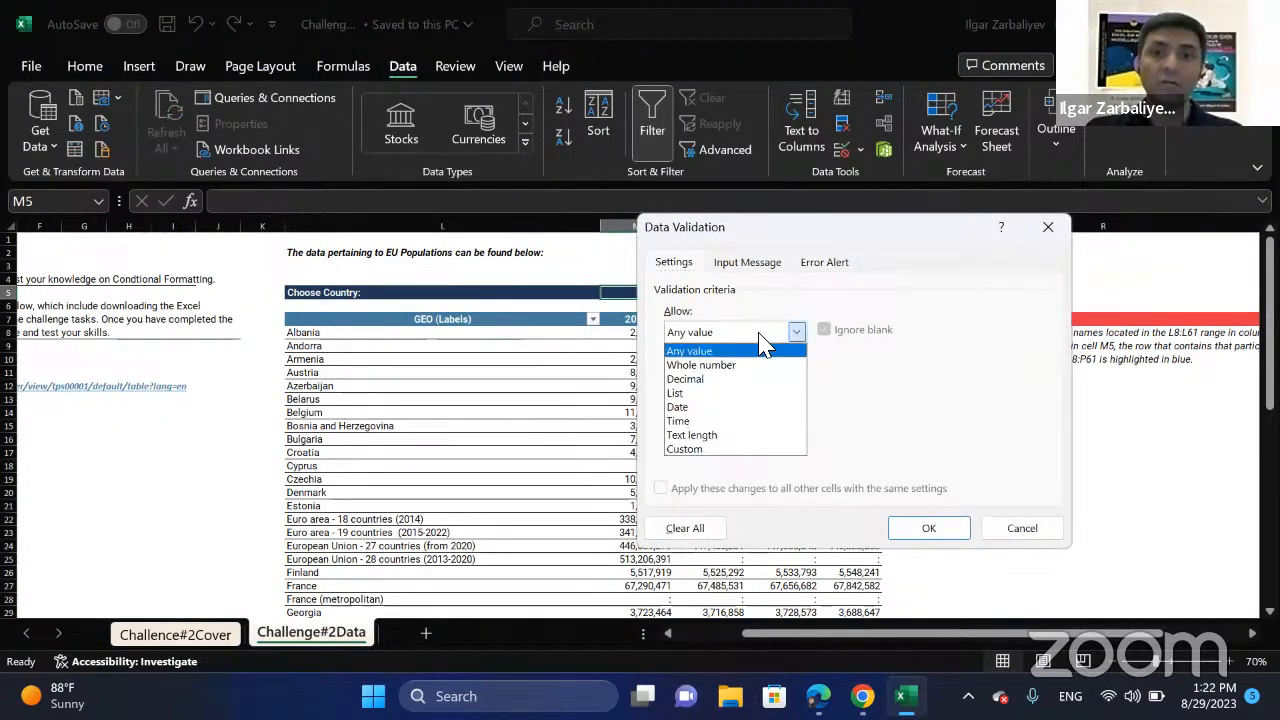
{"action": "left_click", "coordinate": [732, 392]}
{"action": "left_click", "coordinate": [931, 418]}
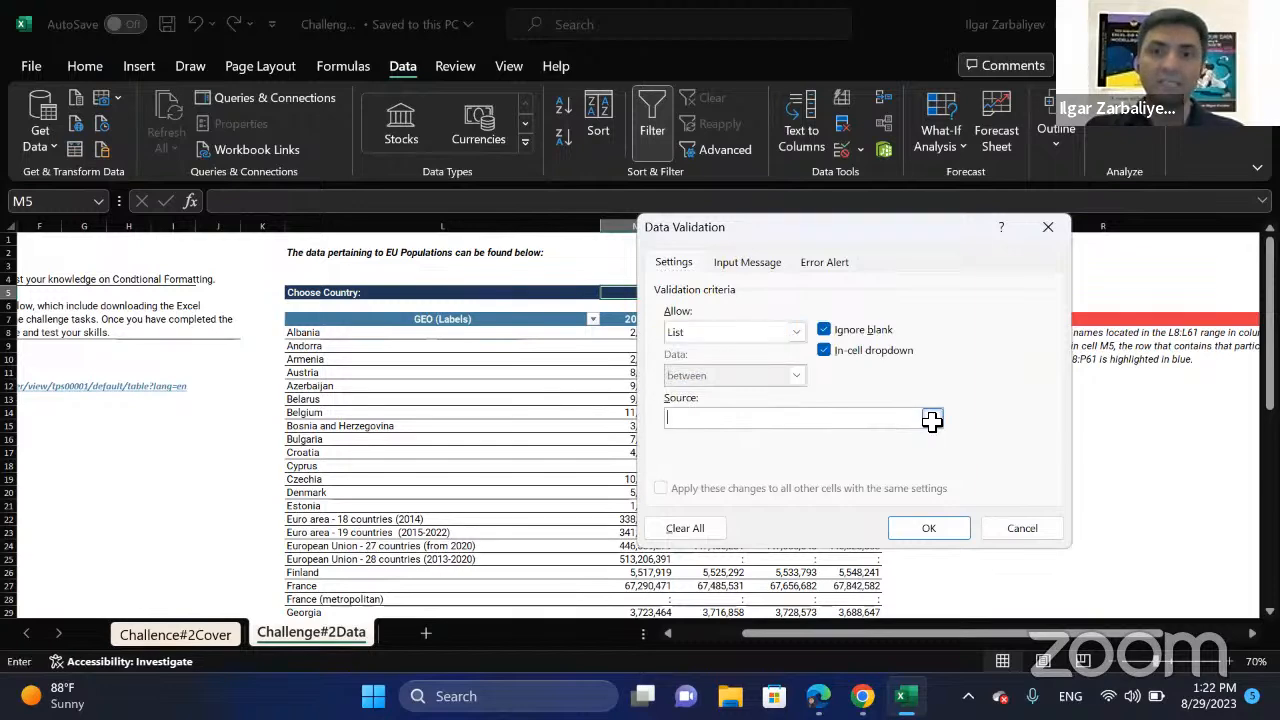
{"action": "left_click_drag", "start_coordinate": [359, 336], "coordinate": [364, 427]}
{"action": "key", "text": "ctrl+shift+Down"}
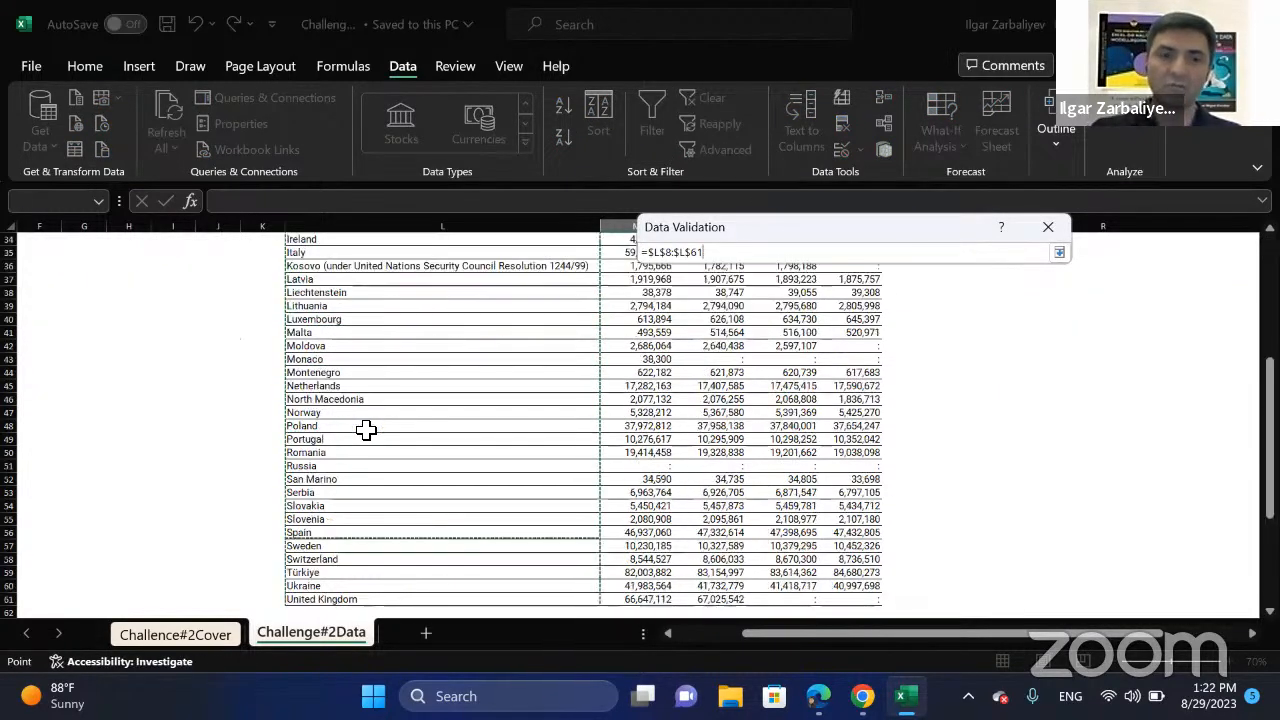
{"action": "left_click", "coordinate": [1059, 253]}
{"action": "left_click", "coordinate": [928, 530]}
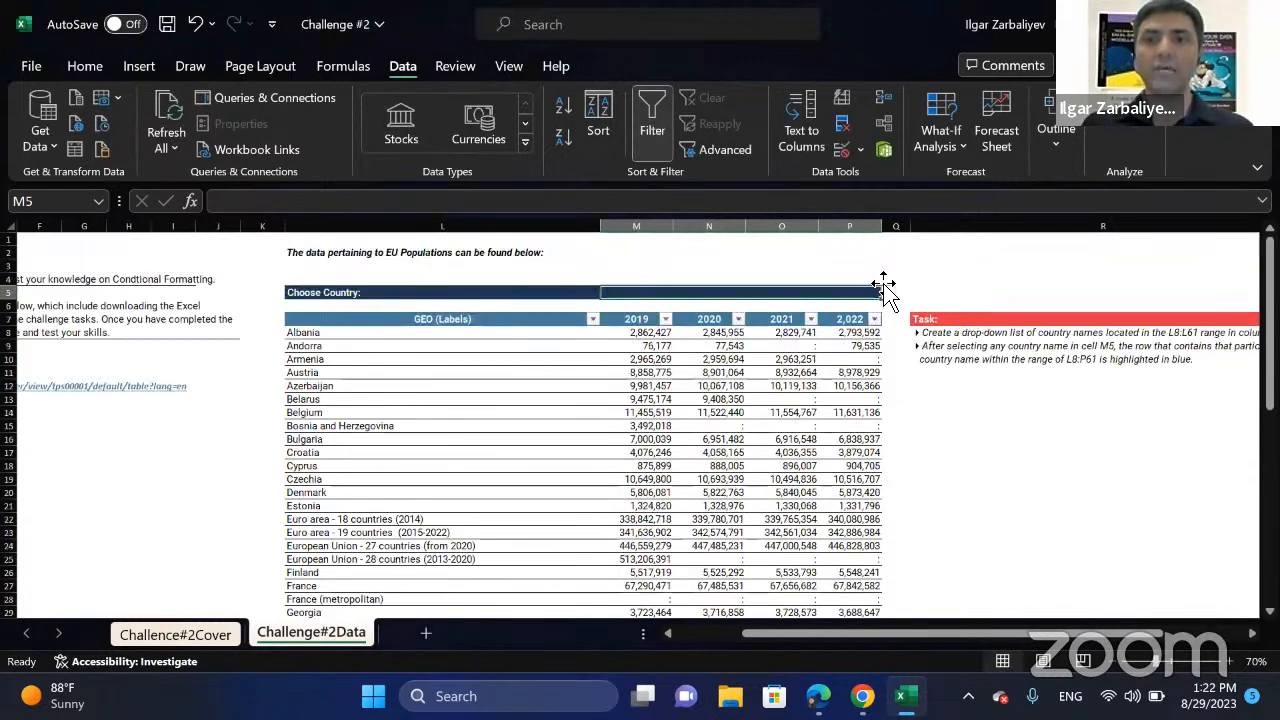
Choose Belarus from the country drop-down list in cell M5.
{"action": "left_click", "coordinate": [887, 292]}
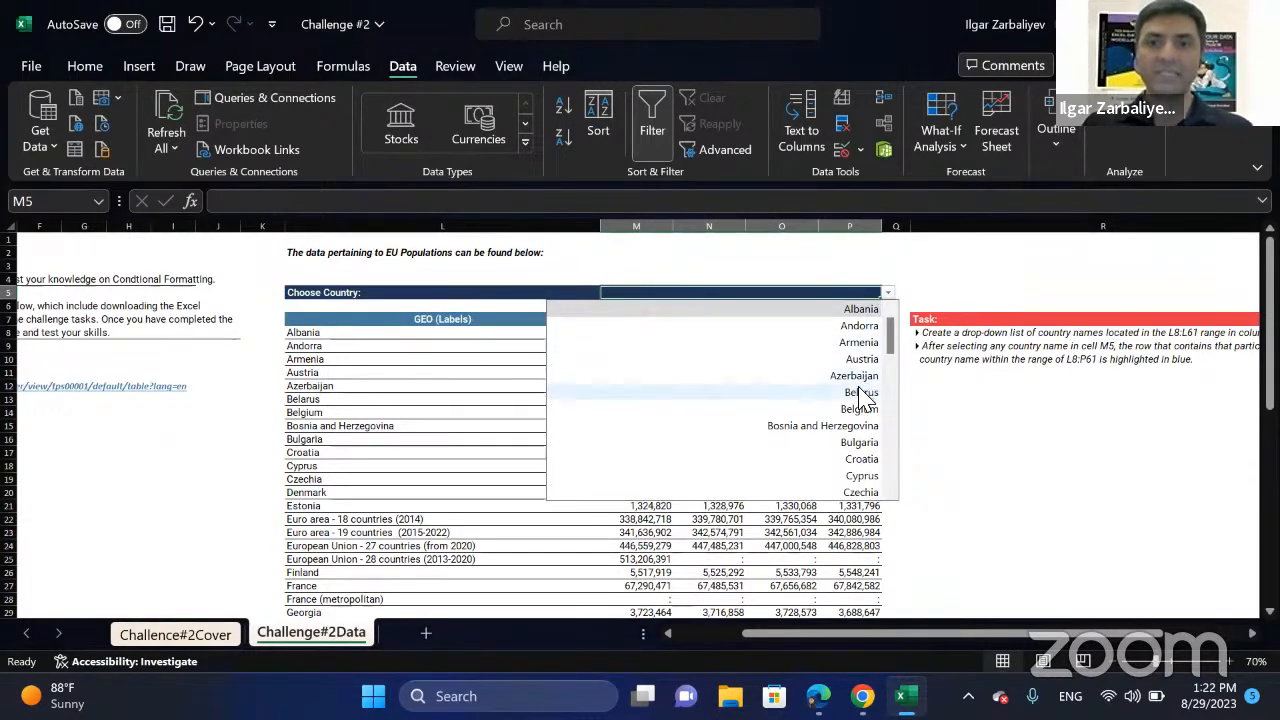
{"action": "left_click", "coordinate": [860, 390]}
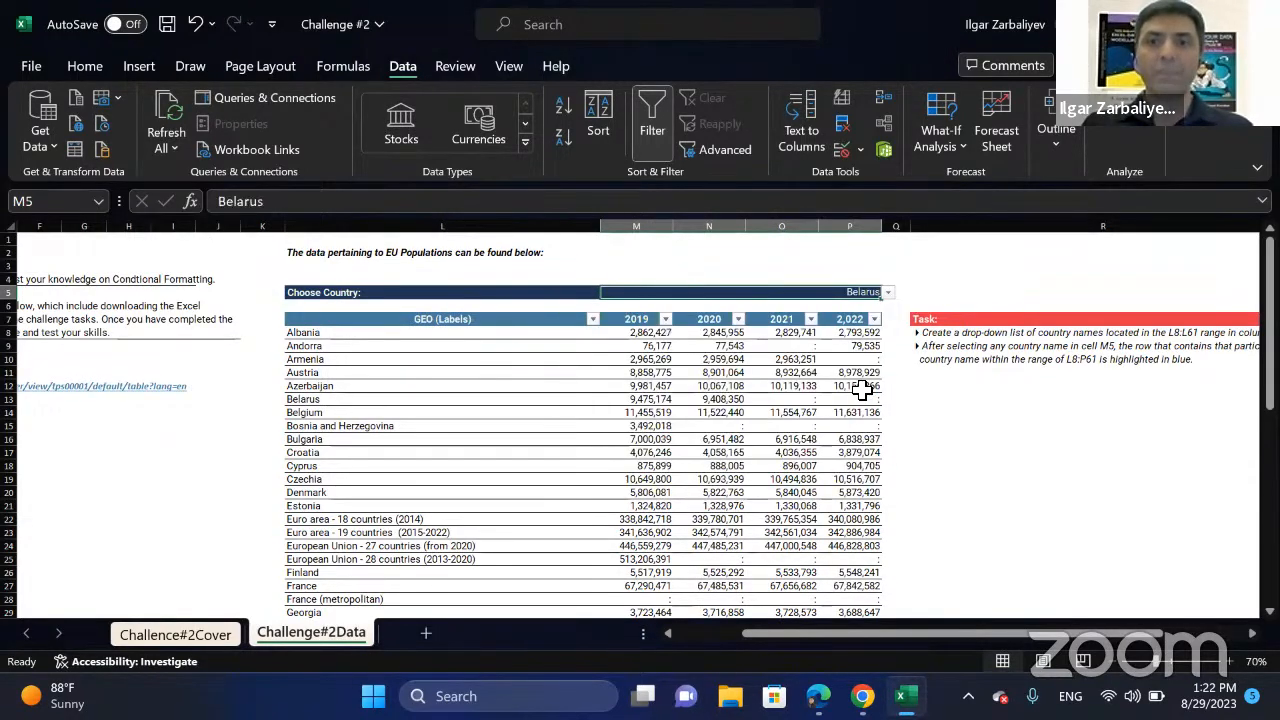
{"action": "left_click", "coordinate": [515, 440]}
{"action": "left_click_drag", "start_coordinate": [515, 440], "coordinate": [845, 445]}
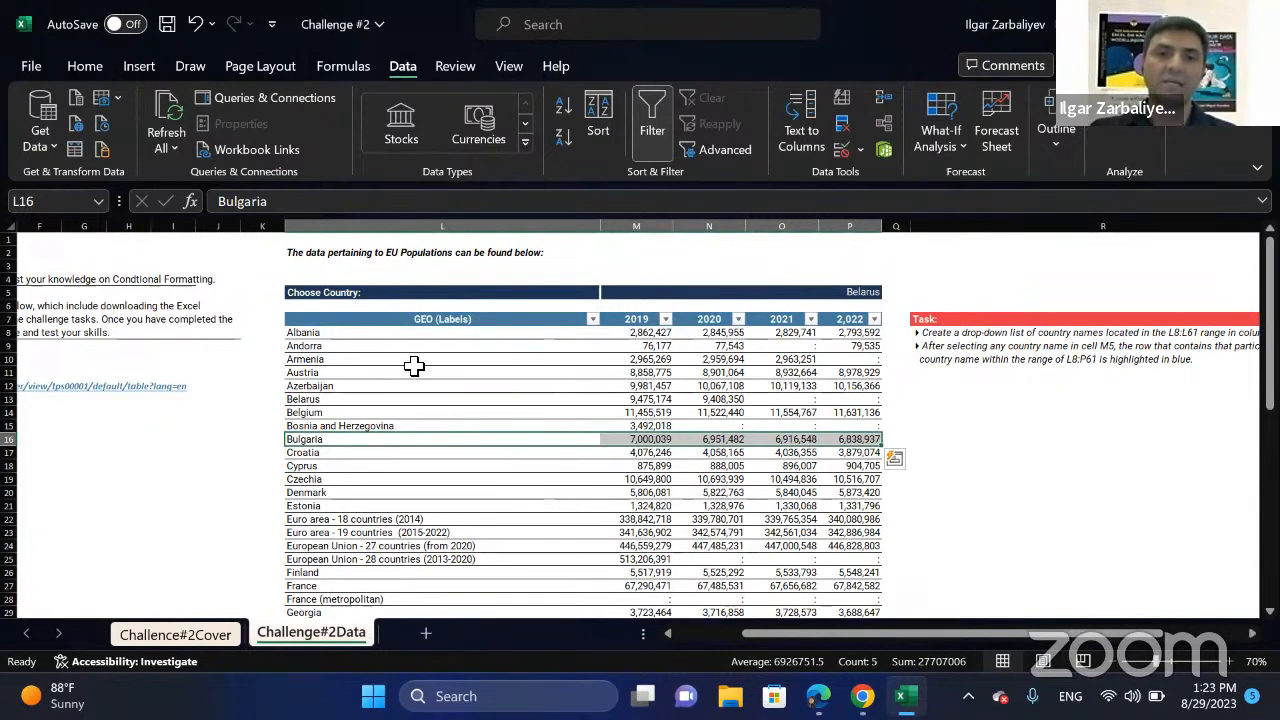
{"action": "left_click", "coordinate": [326, 336]}
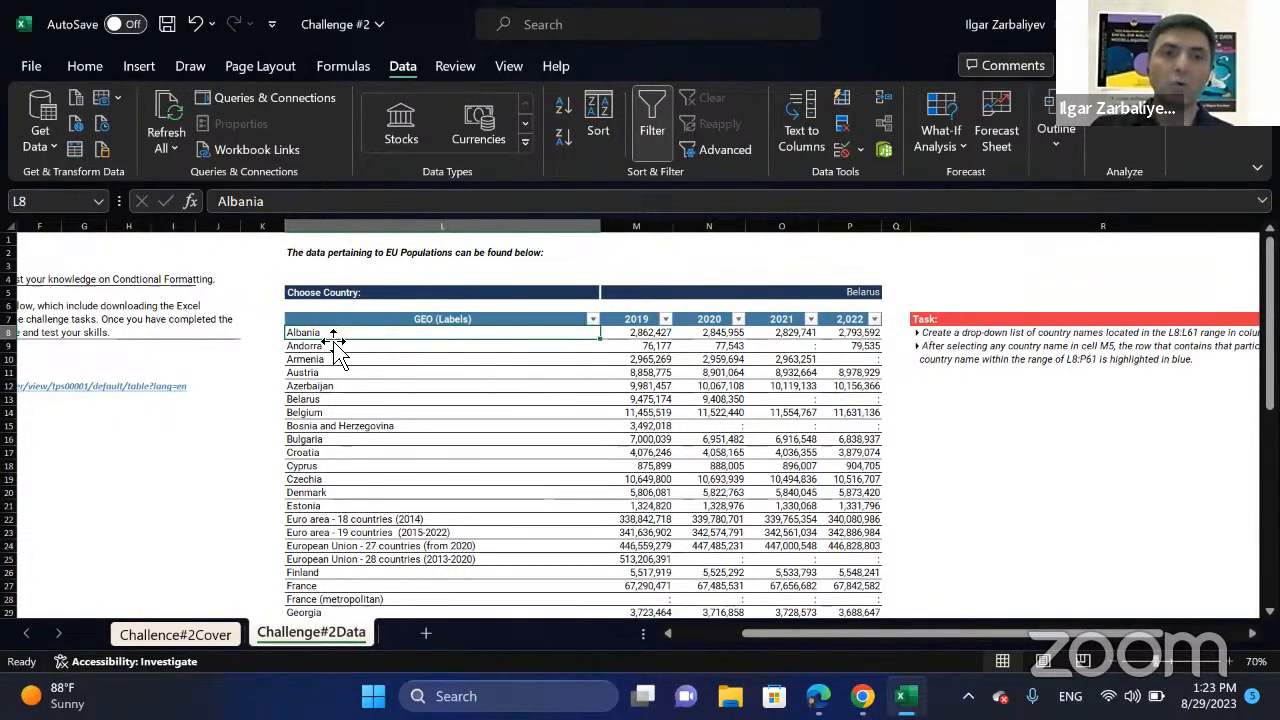
{"action": "left_click", "coordinate": [865, 293]}
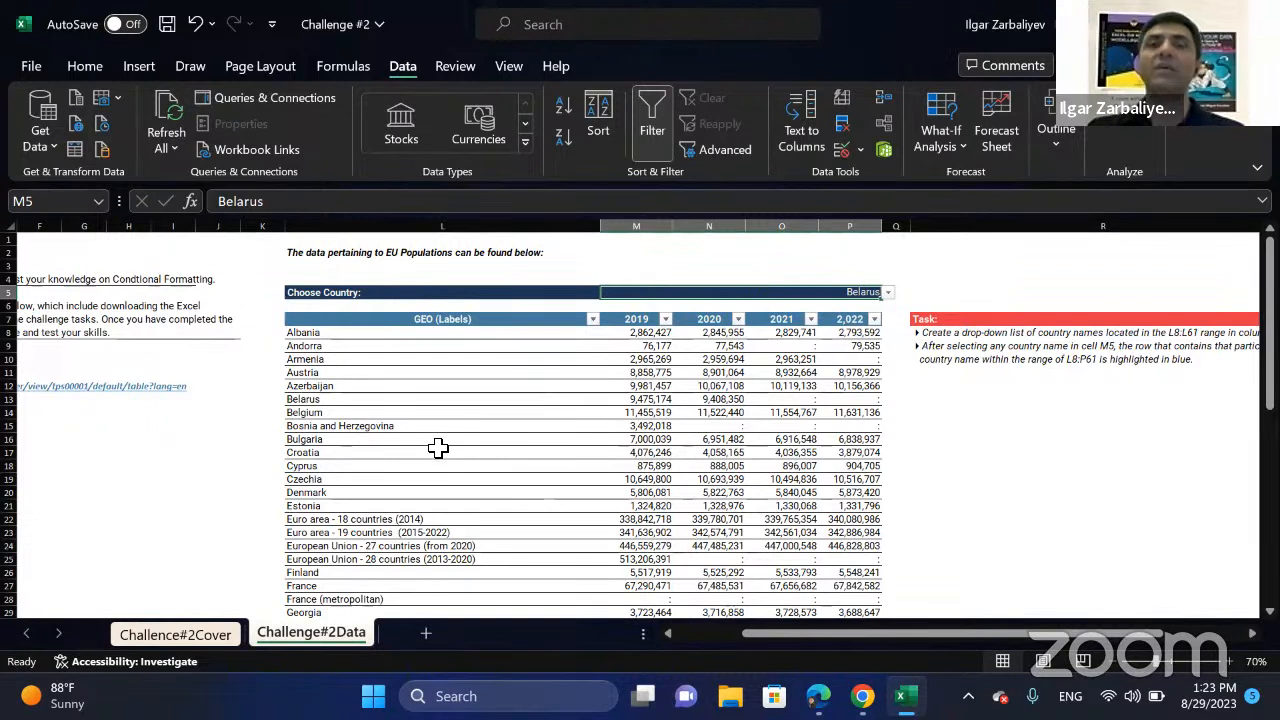
{"action": "left_click_drag", "start_coordinate": [334, 360], "coordinate": [340, 416]}
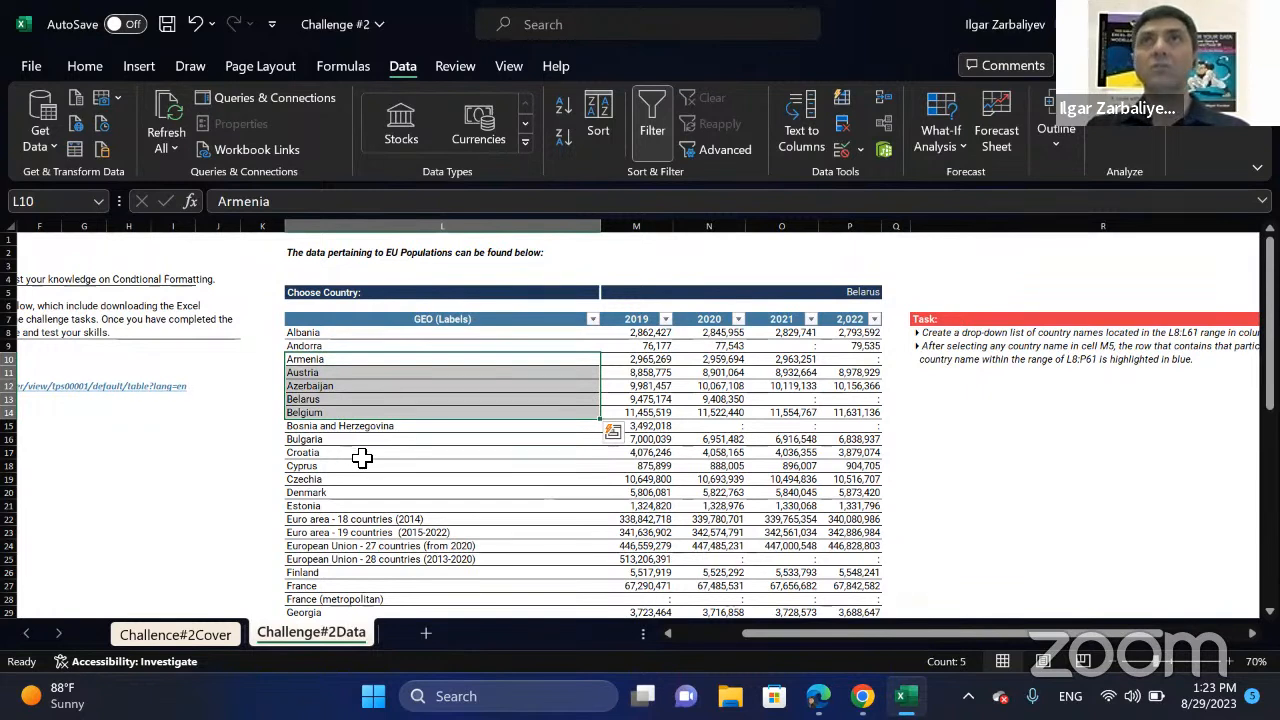
{"action": "left_click", "coordinate": [492, 464]}
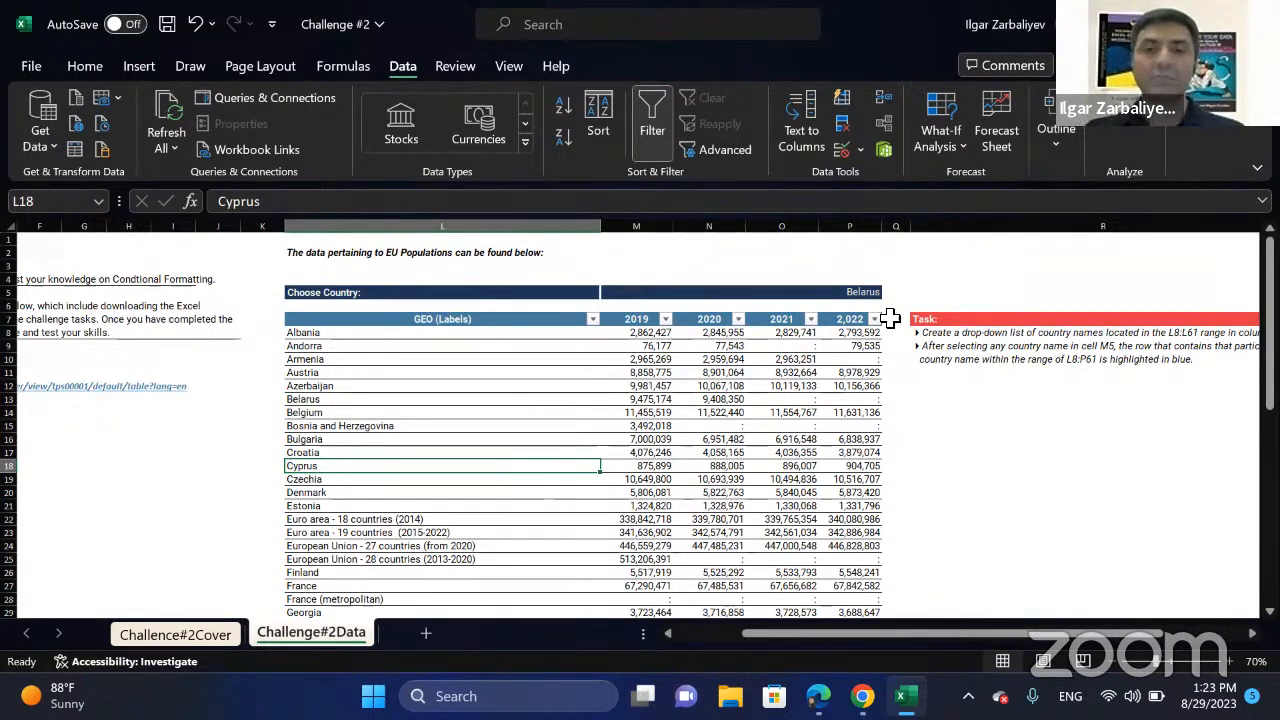
{"action": "left_click", "coordinate": [954, 438]}
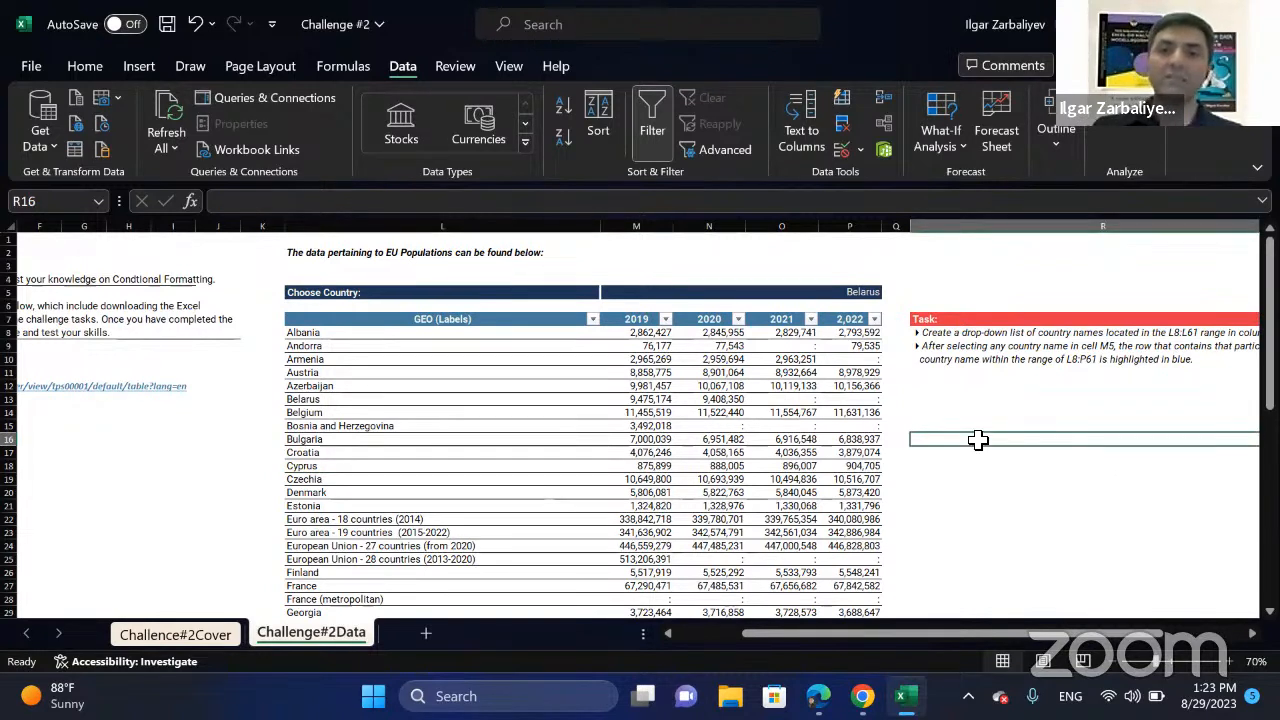
Enter the test formula =L8=M5 in cell H21 to compare the first country label with the chosen country.
{"action": "left_click", "coordinate": [149, 507]}
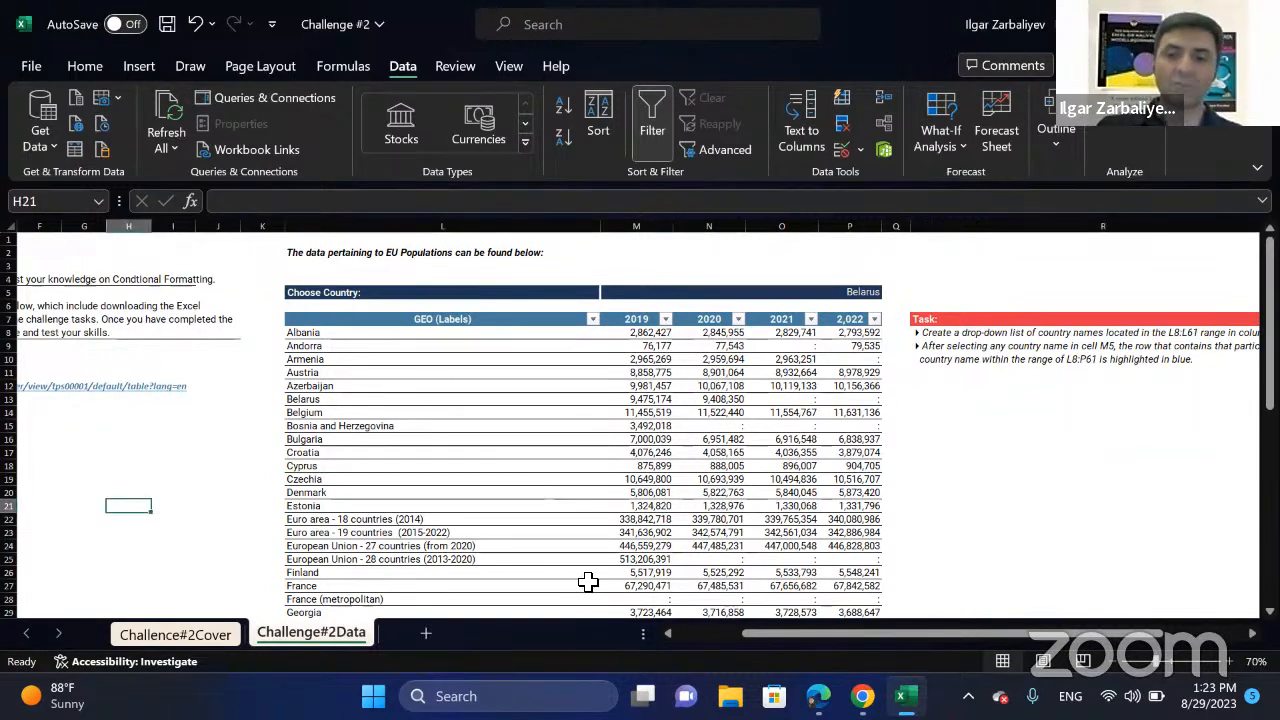
{"action": "type", "text": "="}
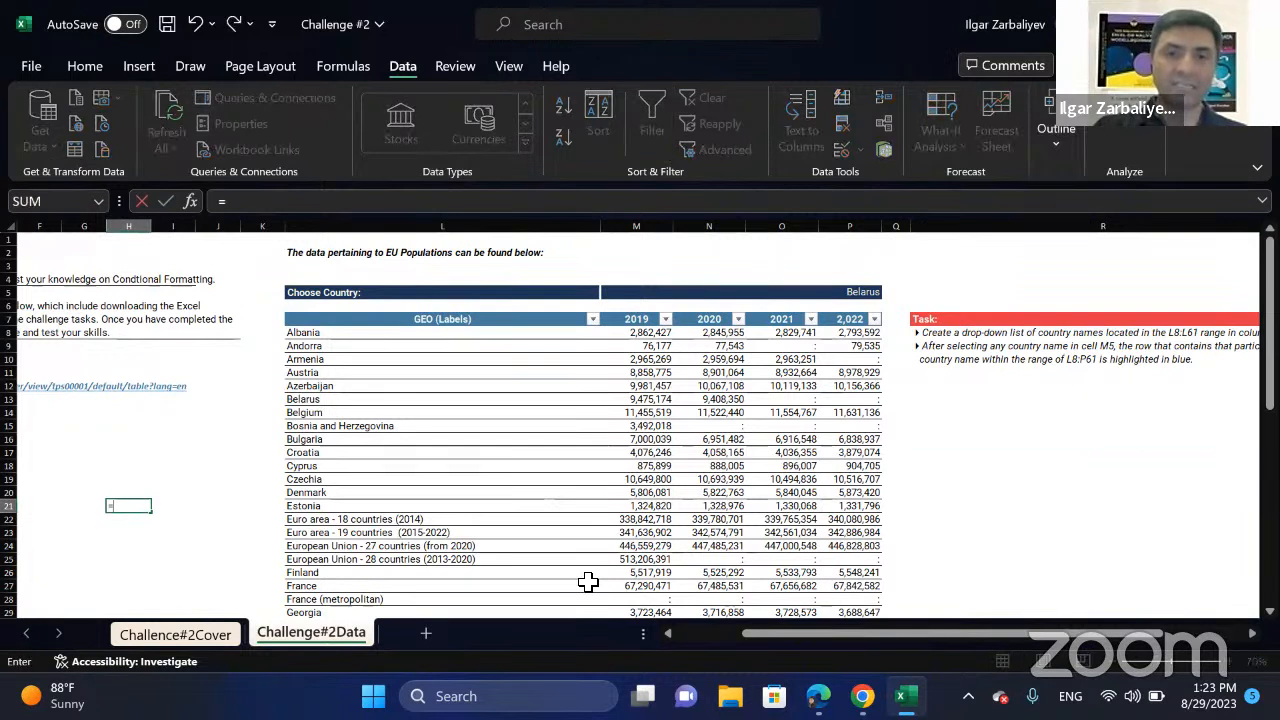
{"action": "left_click", "coordinate": [350, 334]}
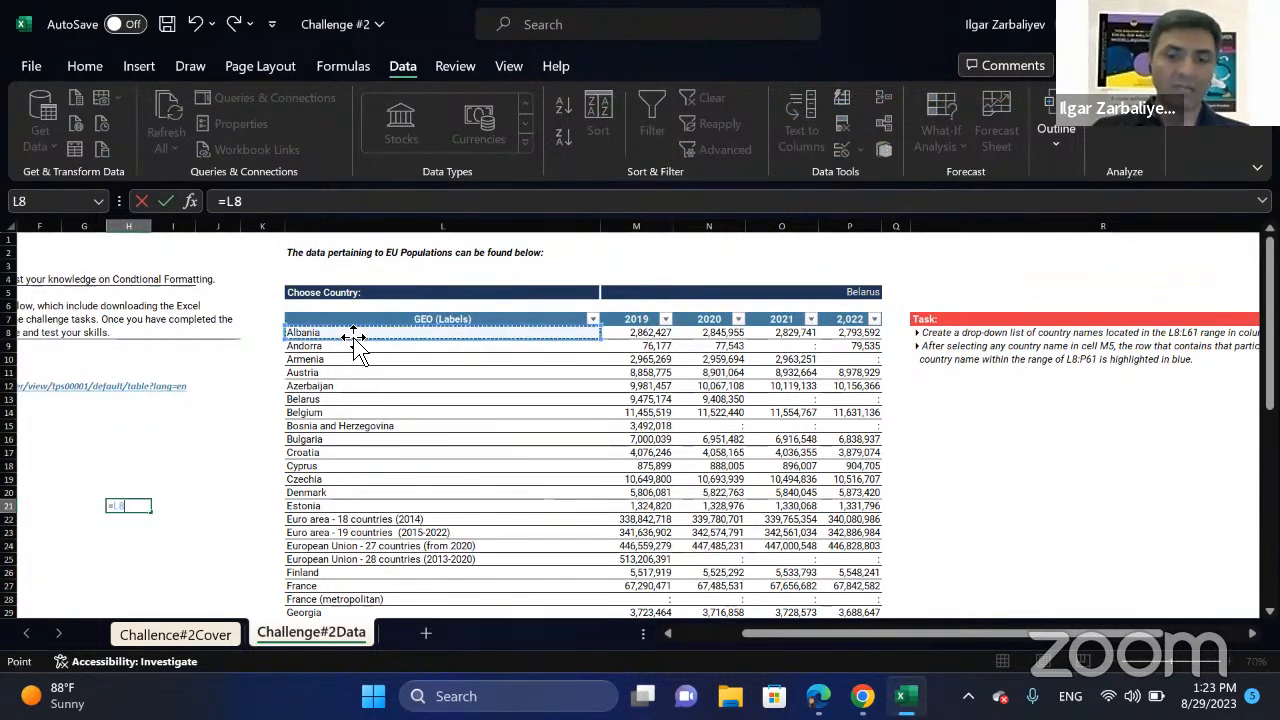
{"action": "type", "text": "="}
{"action": "left_click", "coordinate": [809, 292]}
{"action": "key", "text": "Return"}
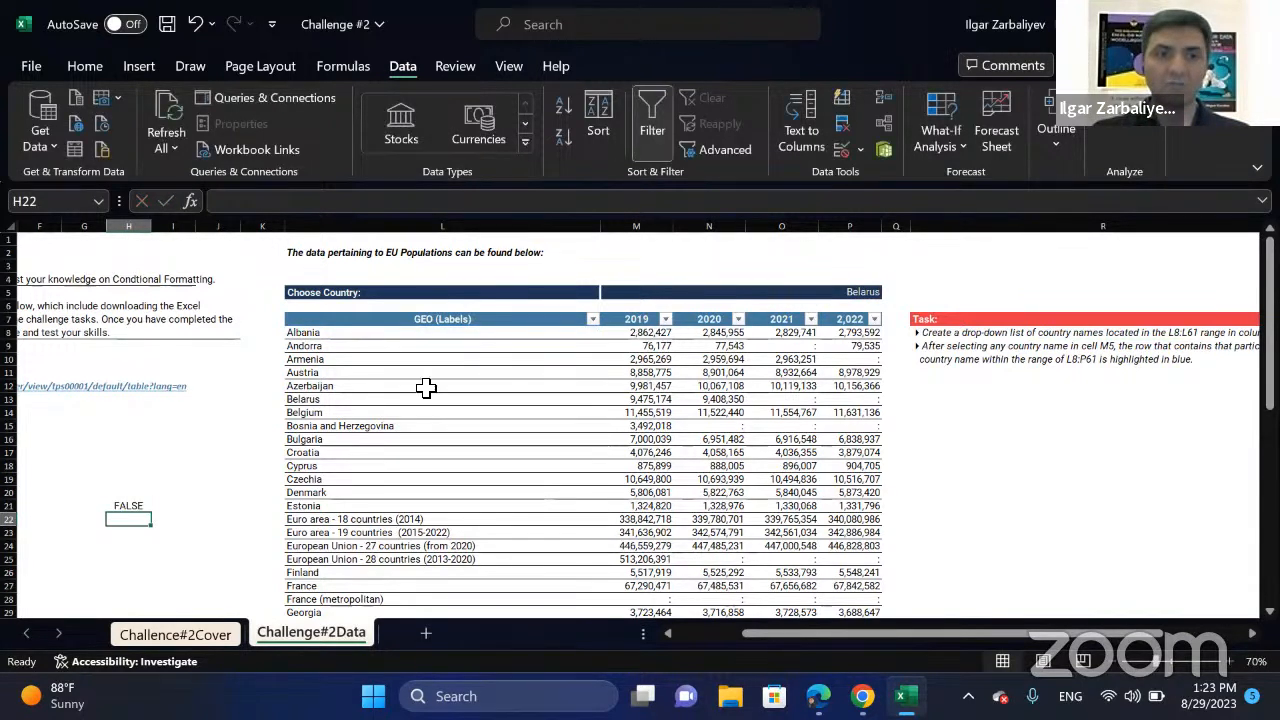
Change the test formula in H21 to =$L8=$M$5 by fixing the references, and clear the cell once reviewed.
{"action": "left_click", "coordinate": [168, 493]}
{"action": "left_click", "coordinate": [139, 505]}
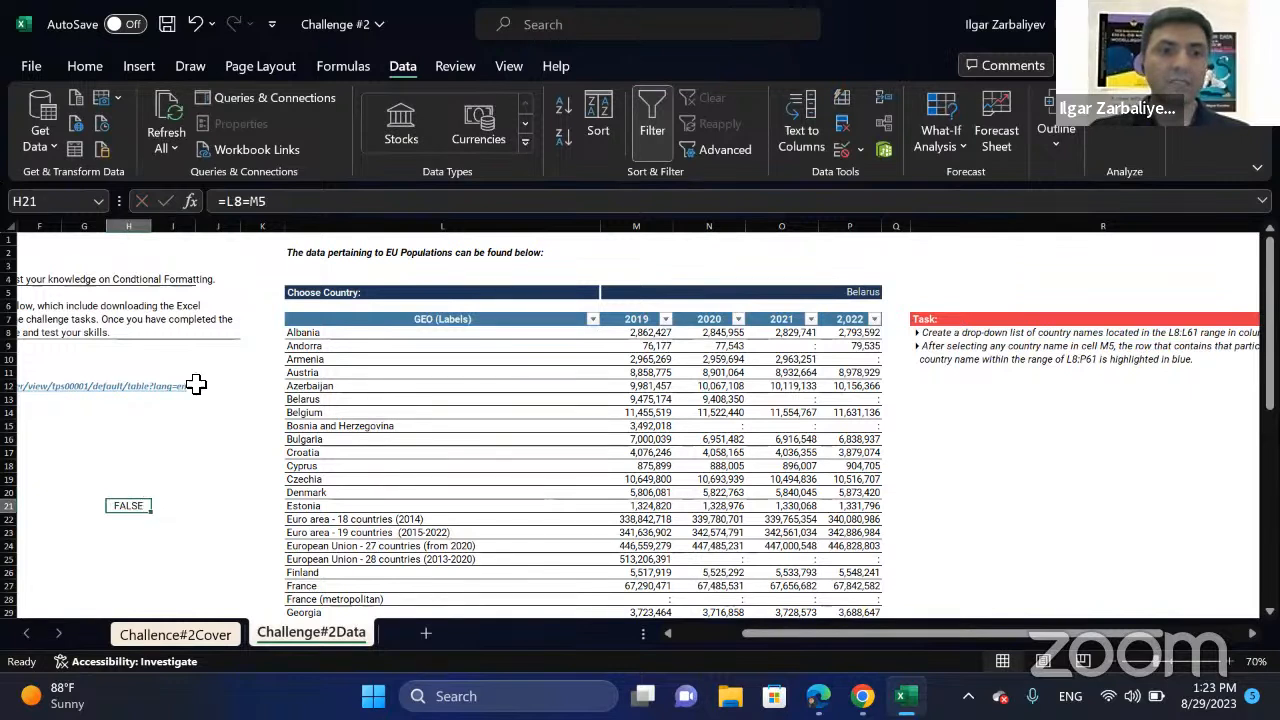
{"action": "left_click", "coordinate": [872, 294]}
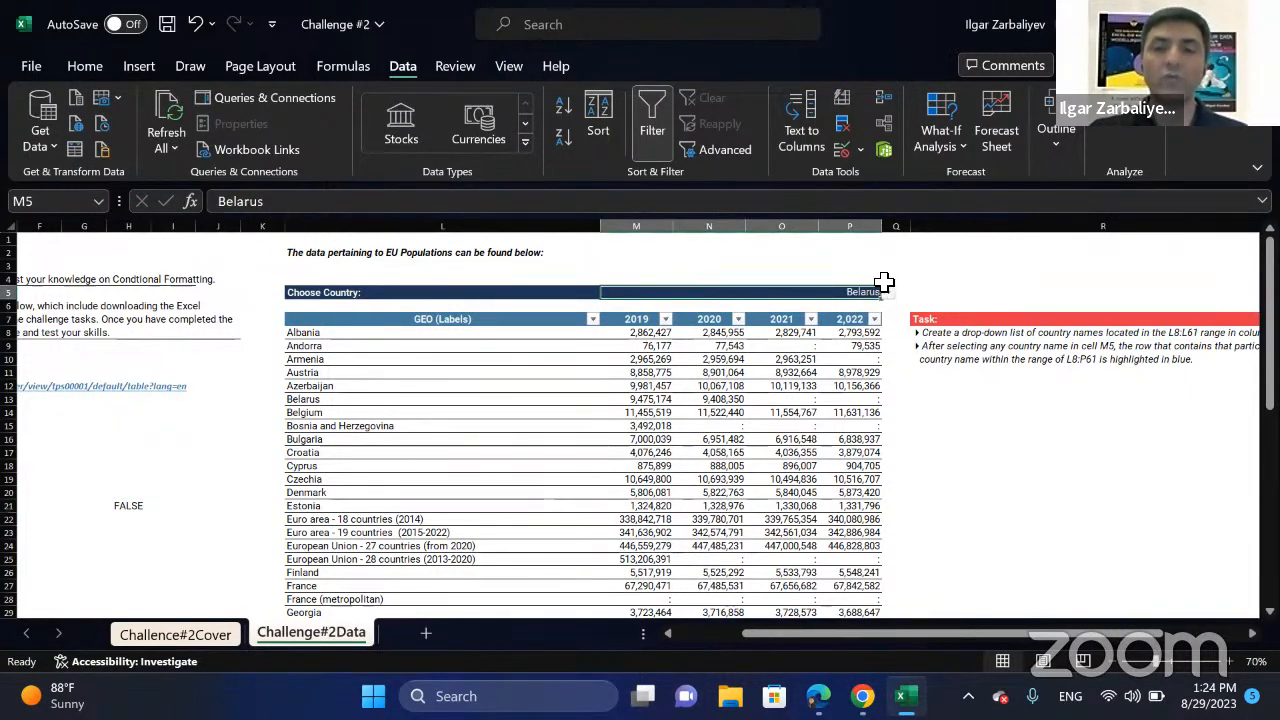
{"action": "left_click", "coordinate": [146, 505]}
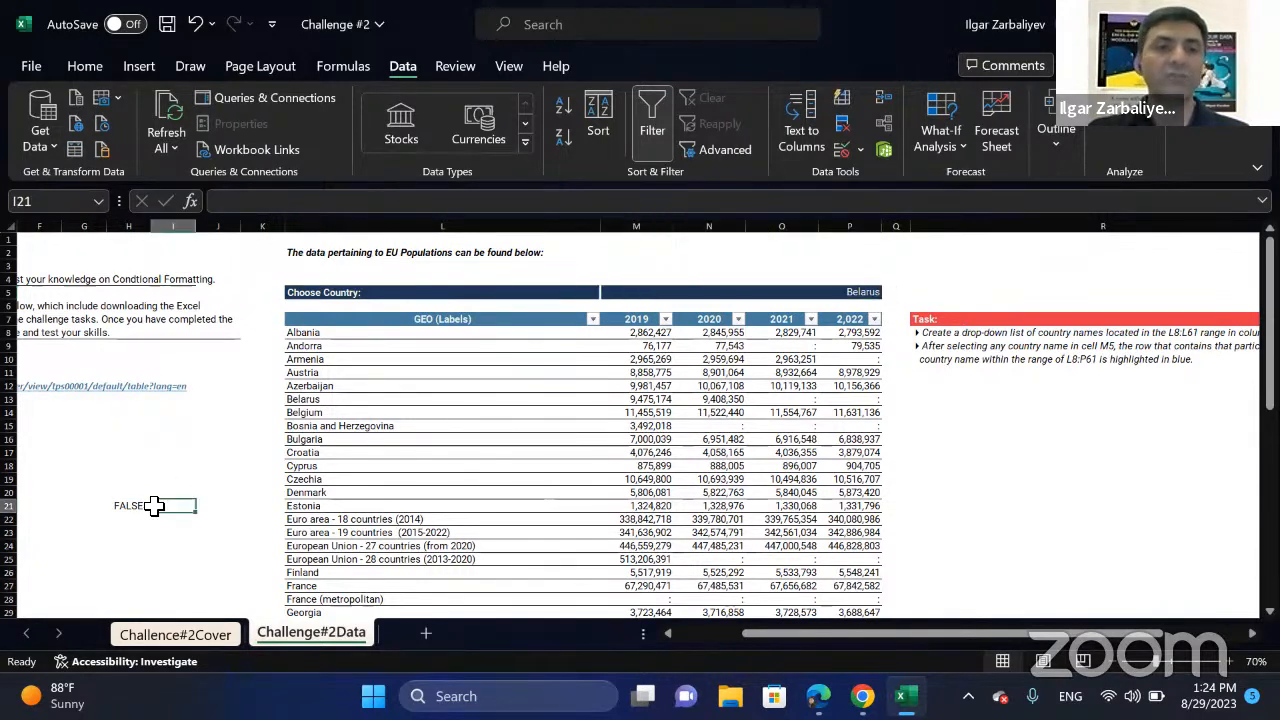
{"action": "left_click", "coordinate": [286, 202]}
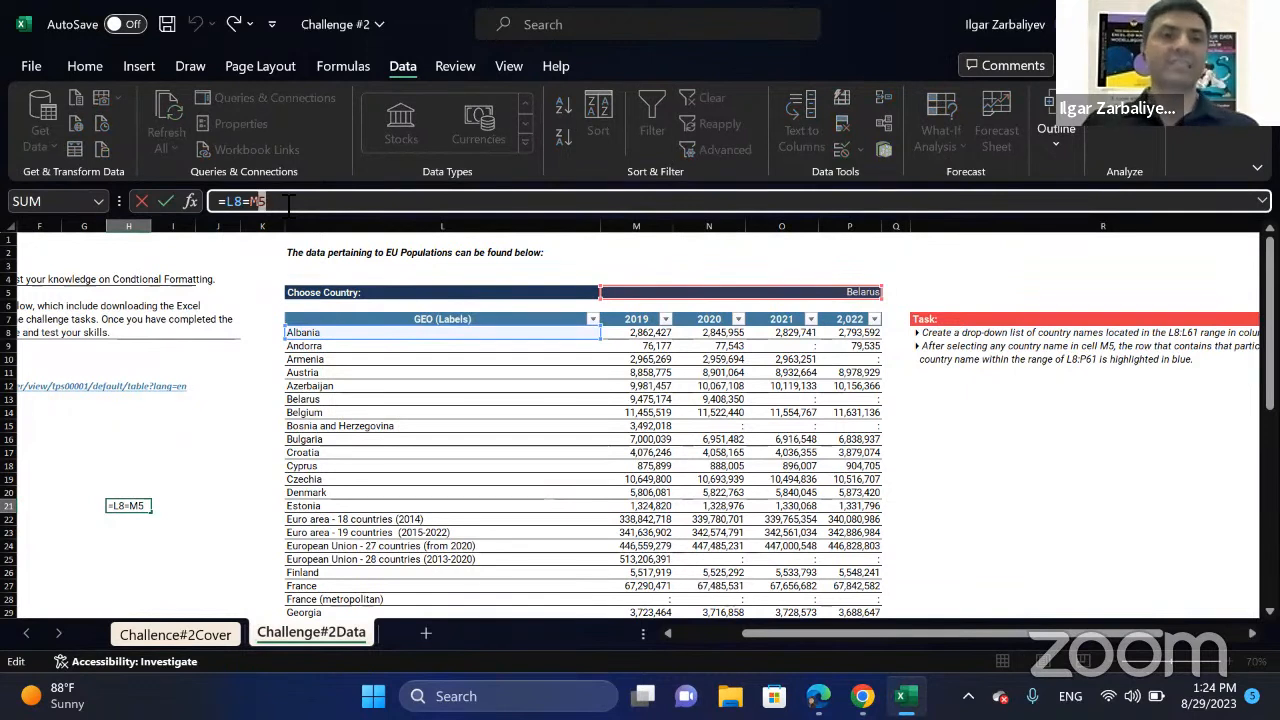
{"action": "key", "text": "shift+Left"}
{"action": "key", "text": "shift+Left"}
{"action": "key", "text": "F4"}
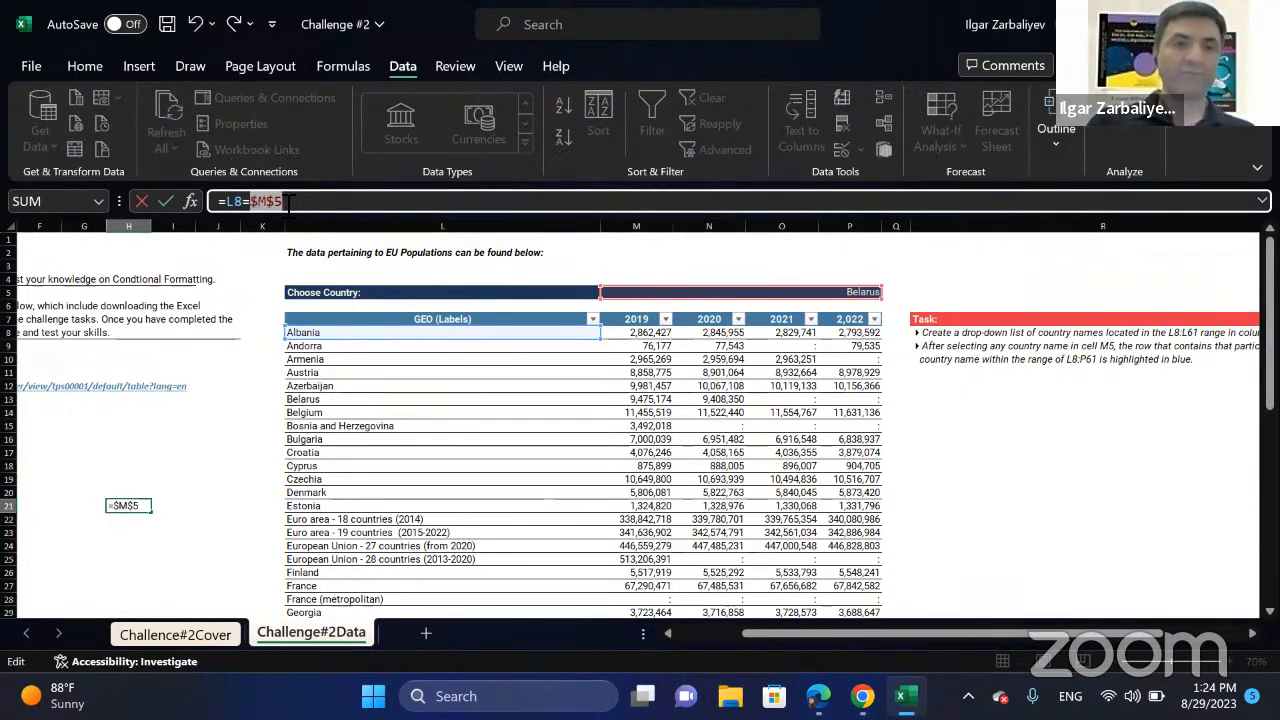
{"action": "left_click", "coordinate": [232, 202]}
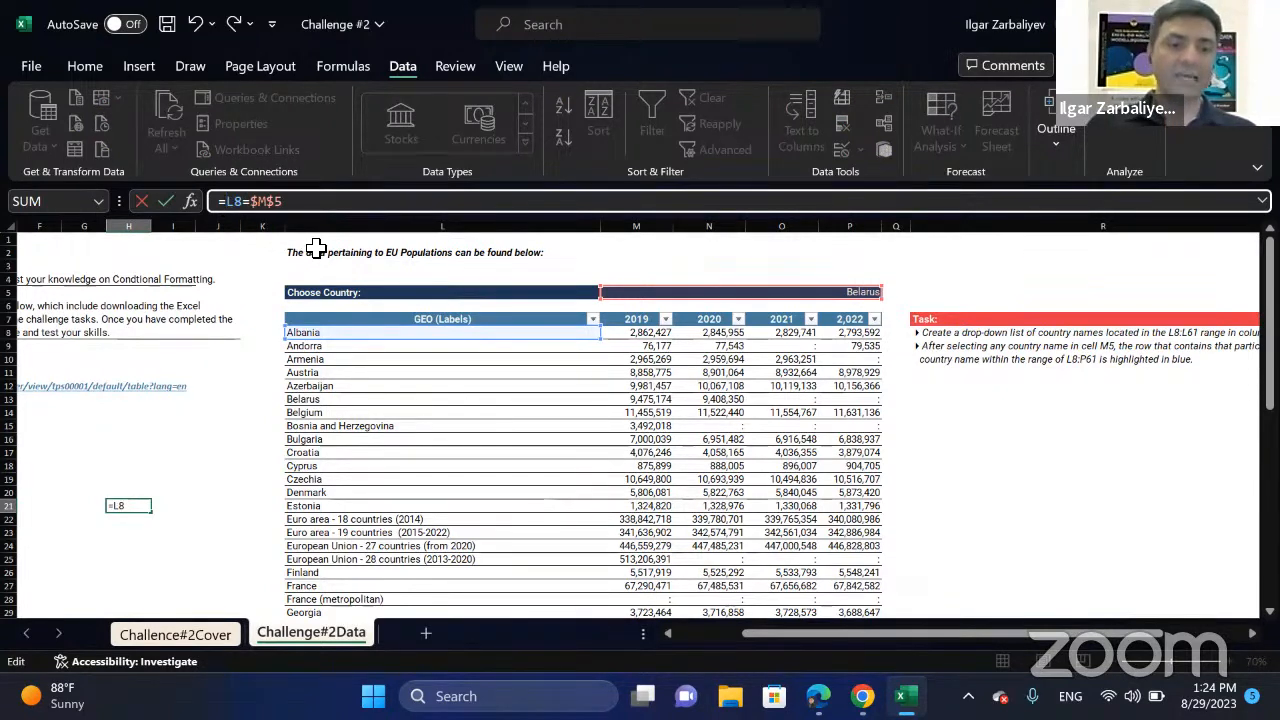
{"action": "type", "text": "$"}
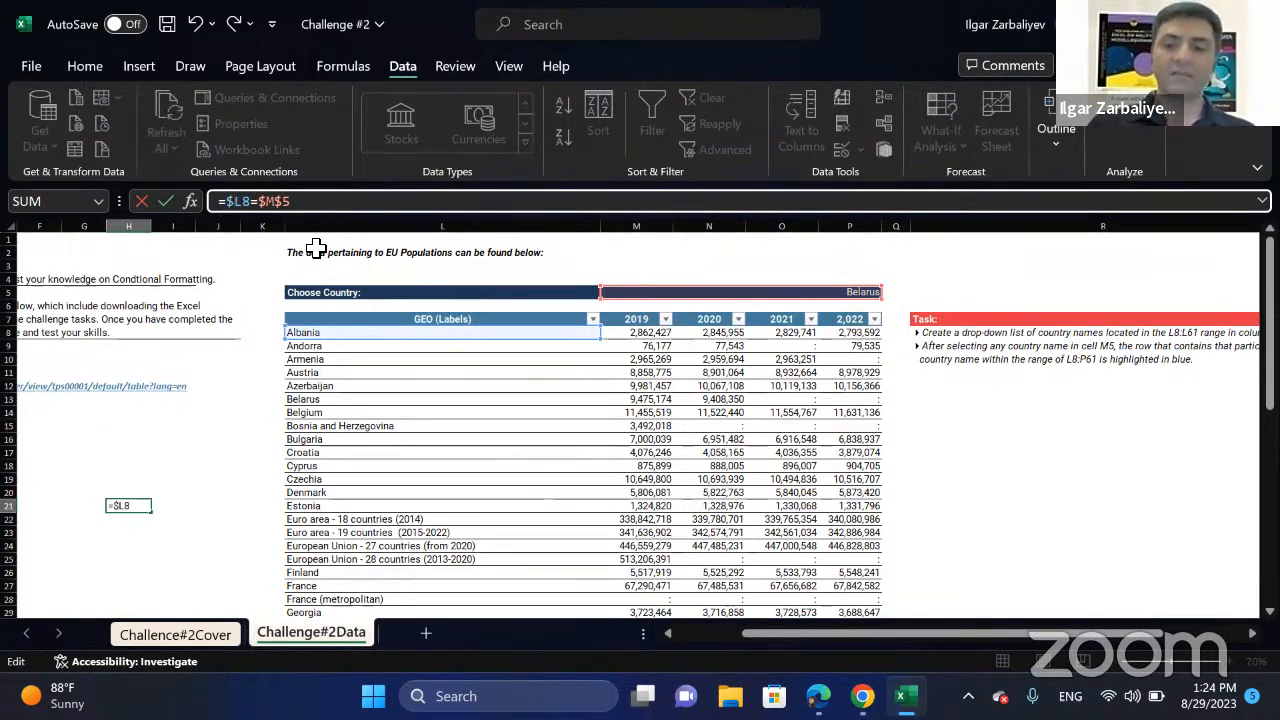
{"action": "key", "text": "Return"}
{"action": "key", "text": "Up"}
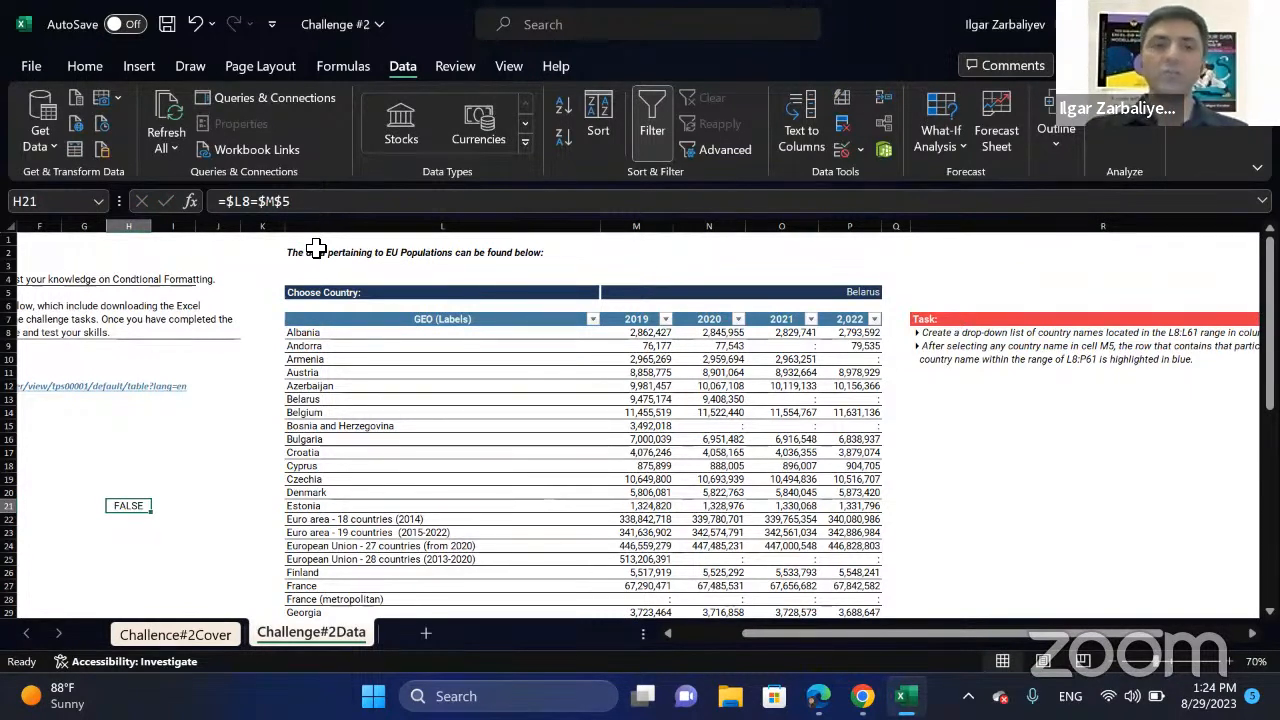
{"action": "key", "text": "Delete"}
Select the table data L8:P61 and start a new conditional formatting rule that uses a formula to determine which cells to format.
{"action": "left_click_drag", "start_coordinate": [344, 340], "coordinate": [866, 562]}
{"action": "scroll", "coordinate": [793, 407], "scroll_direction": "up", "scroll_amount": 6}
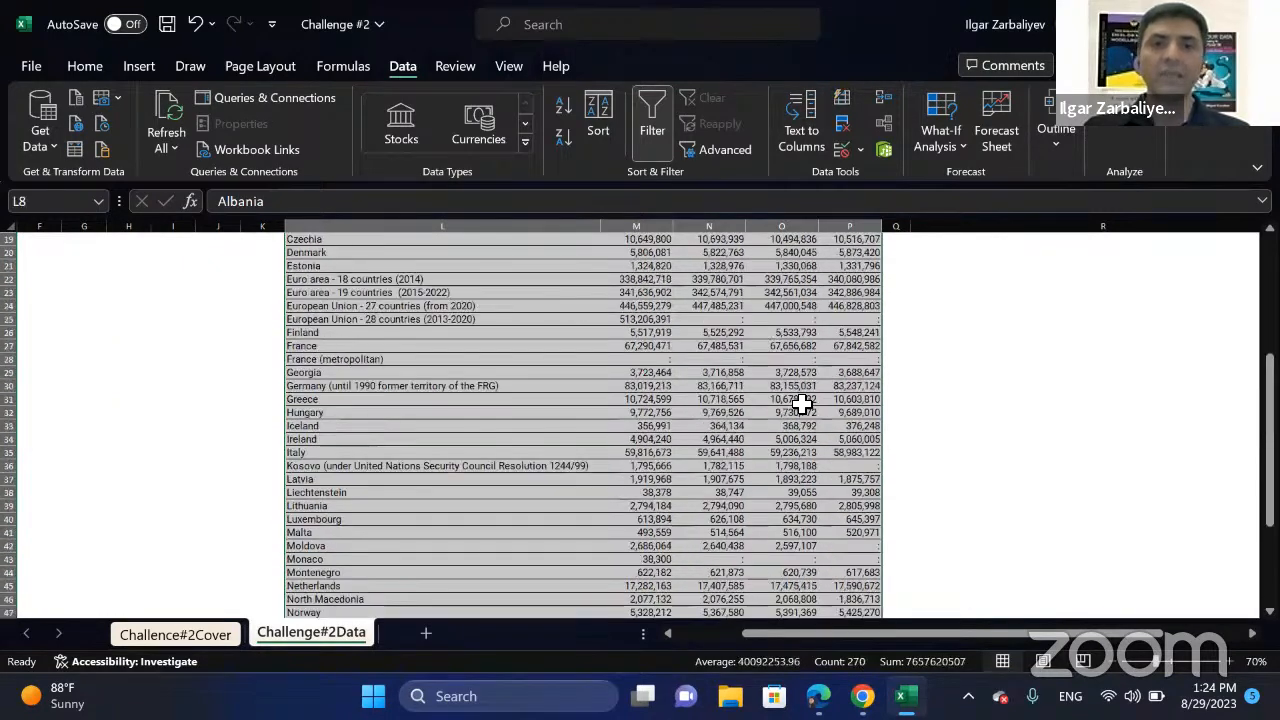
{"action": "scroll", "coordinate": [793, 407], "scroll_direction": "up", "scroll_amount": 6}
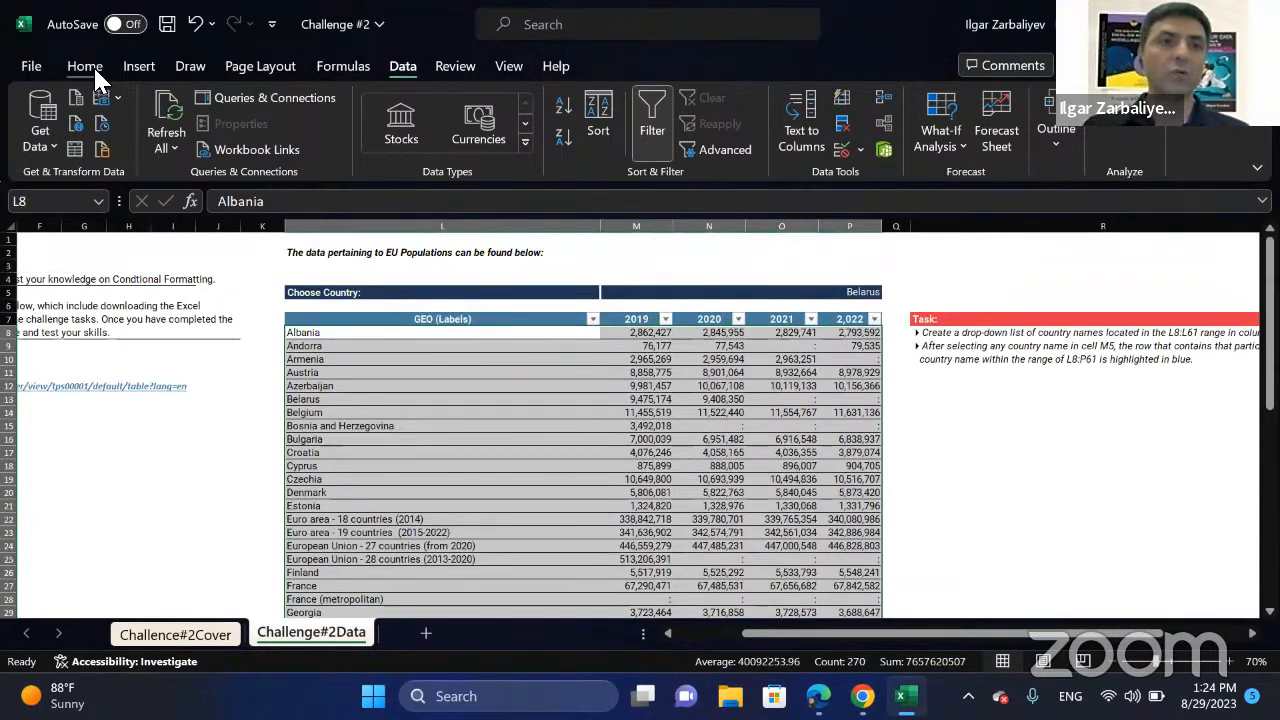
{"action": "left_click", "coordinate": [93, 65]}
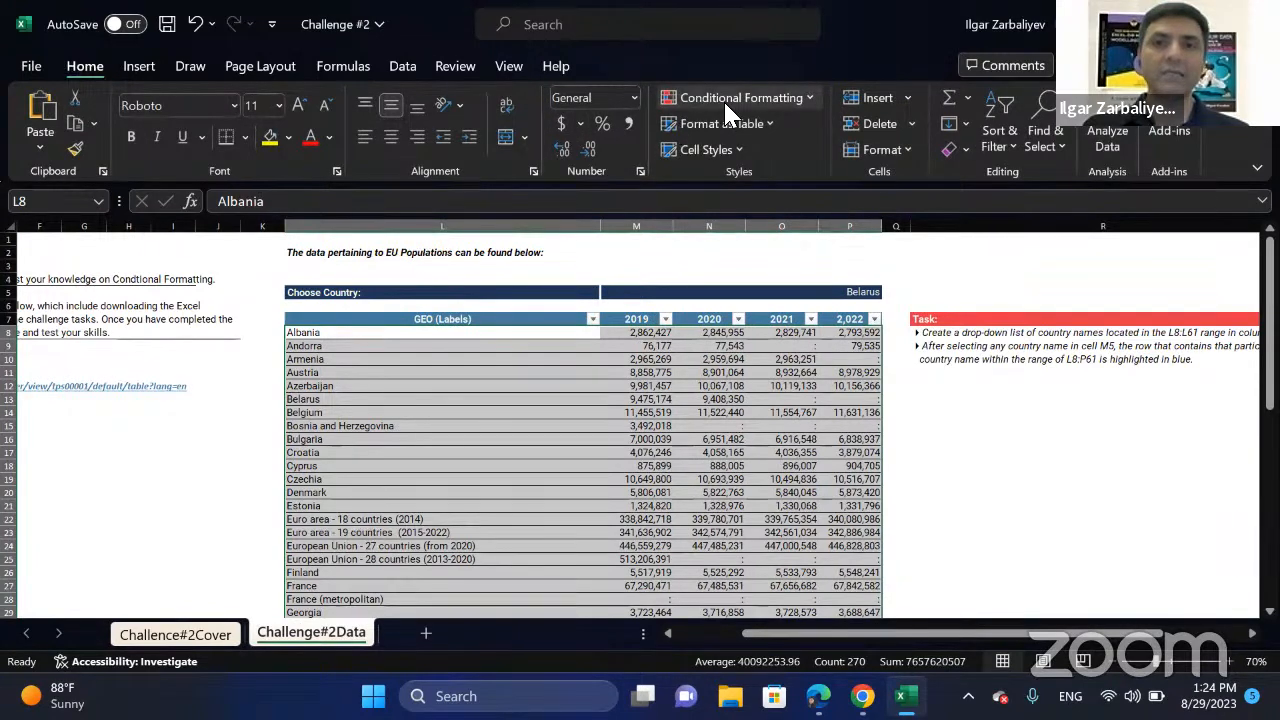
{"action": "left_click", "coordinate": [725, 103]}
{"action": "left_click", "coordinate": [744, 339]}
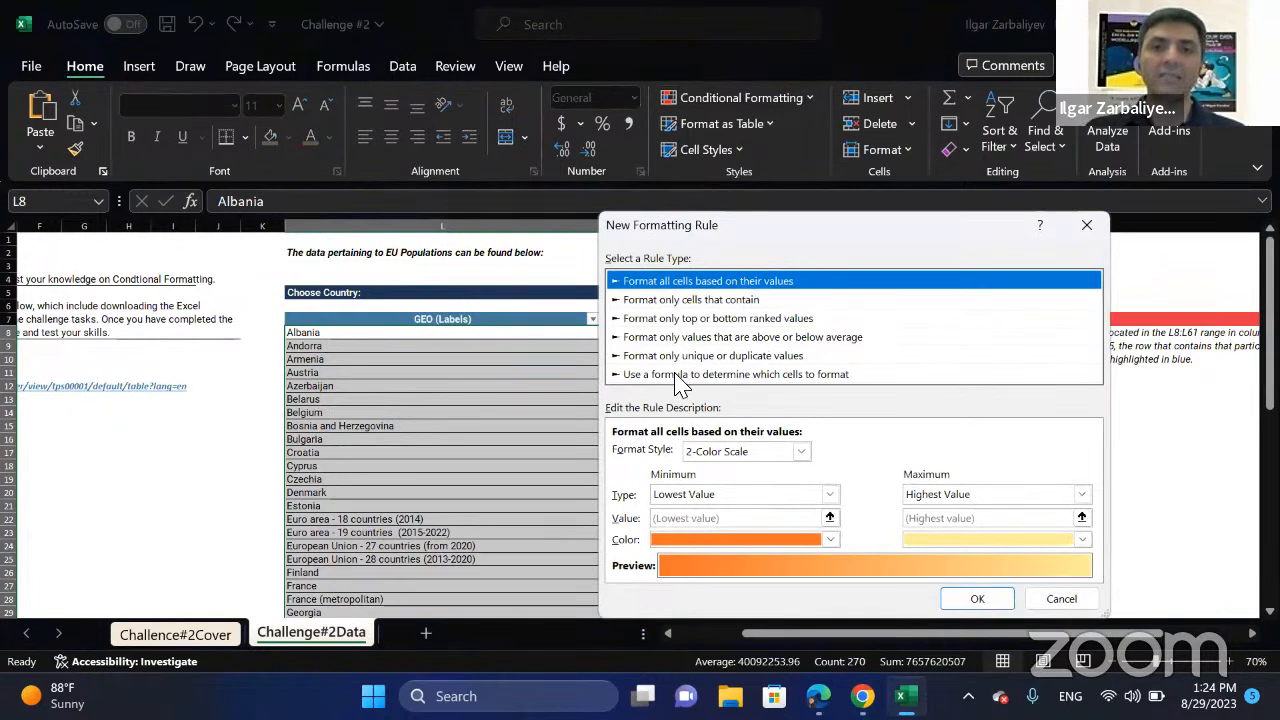
{"action": "left_click", "coordinate": [680, 377]}
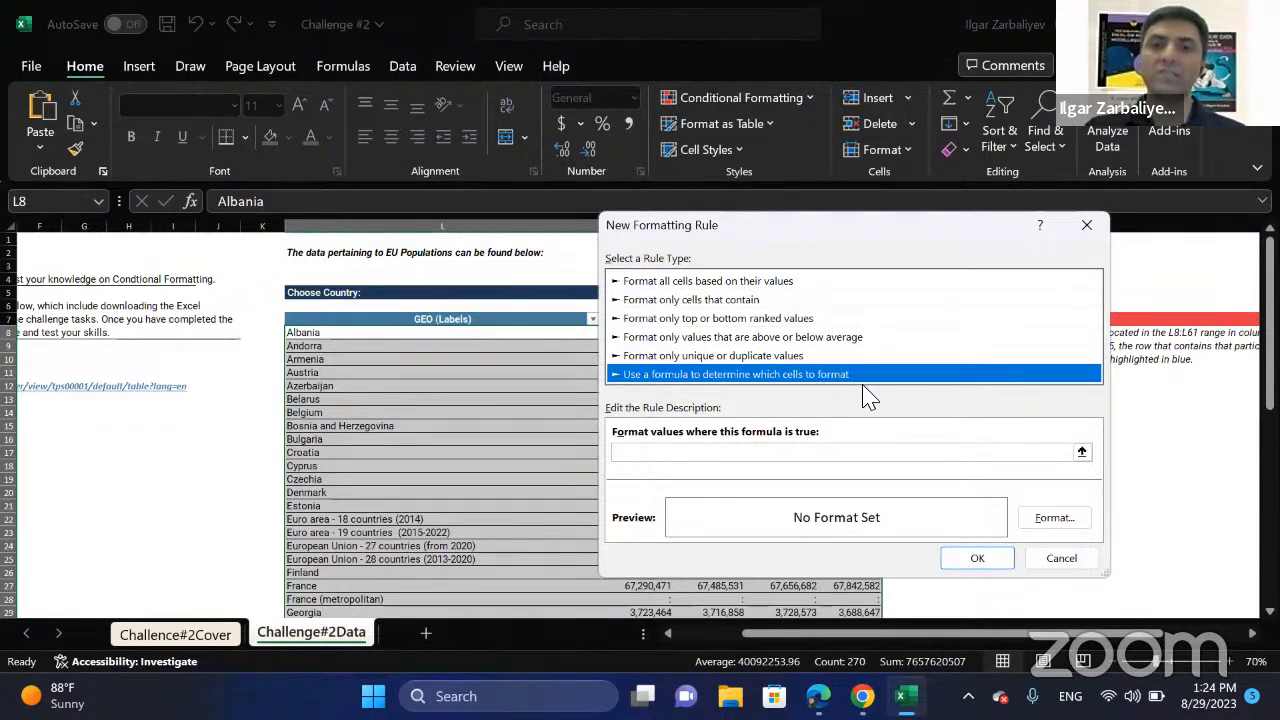
Enter =$L8=M$5 as the formula of the new formatting rule.
{"action": "left_click", "coordinate": [762, 455]}
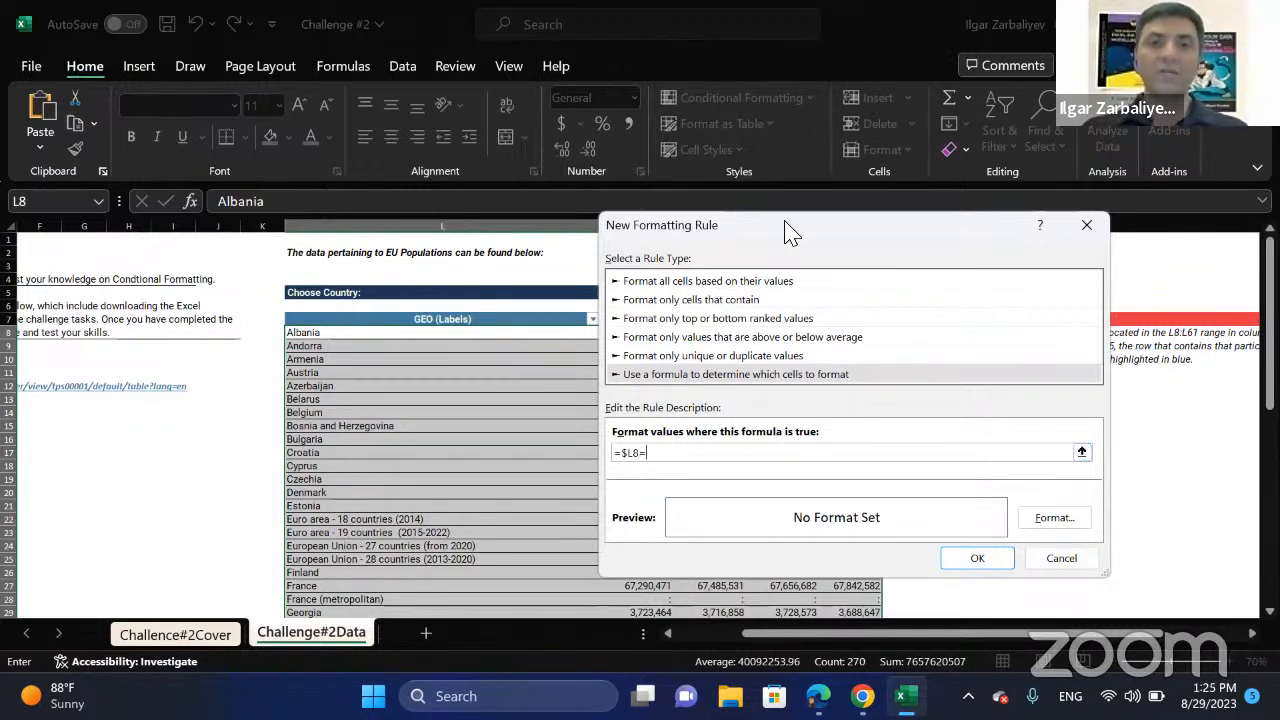
{"action": "left_click_drag", "start_coordinate": [785, 222], "coordinate": [542, 433]}
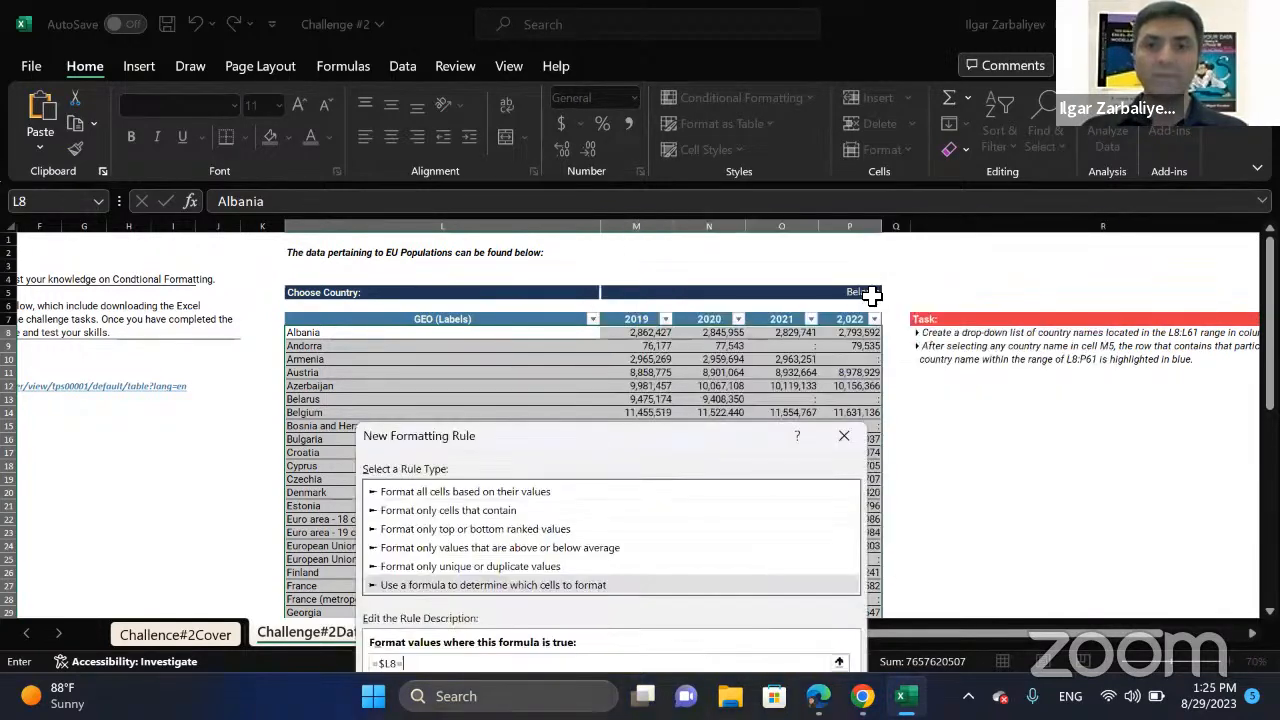
{"action": "left_click", "coordinate": [662, 292]}
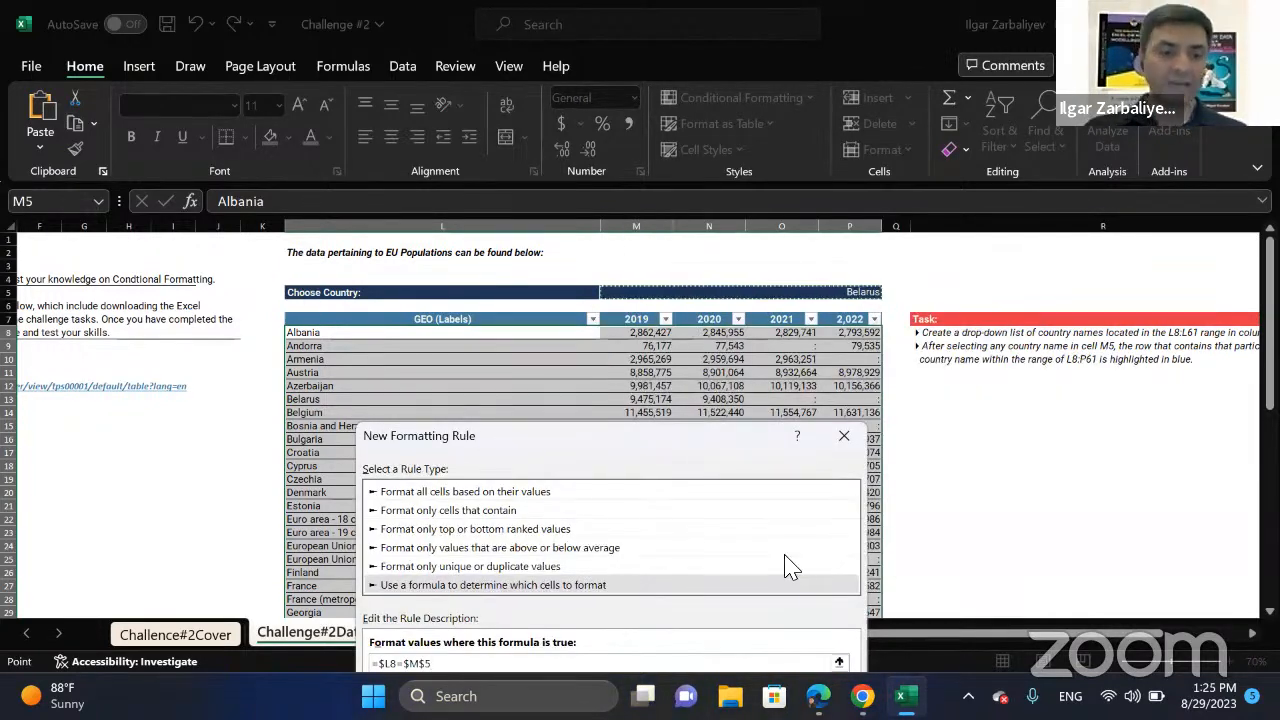
{"action": "key", "text": "F4"}
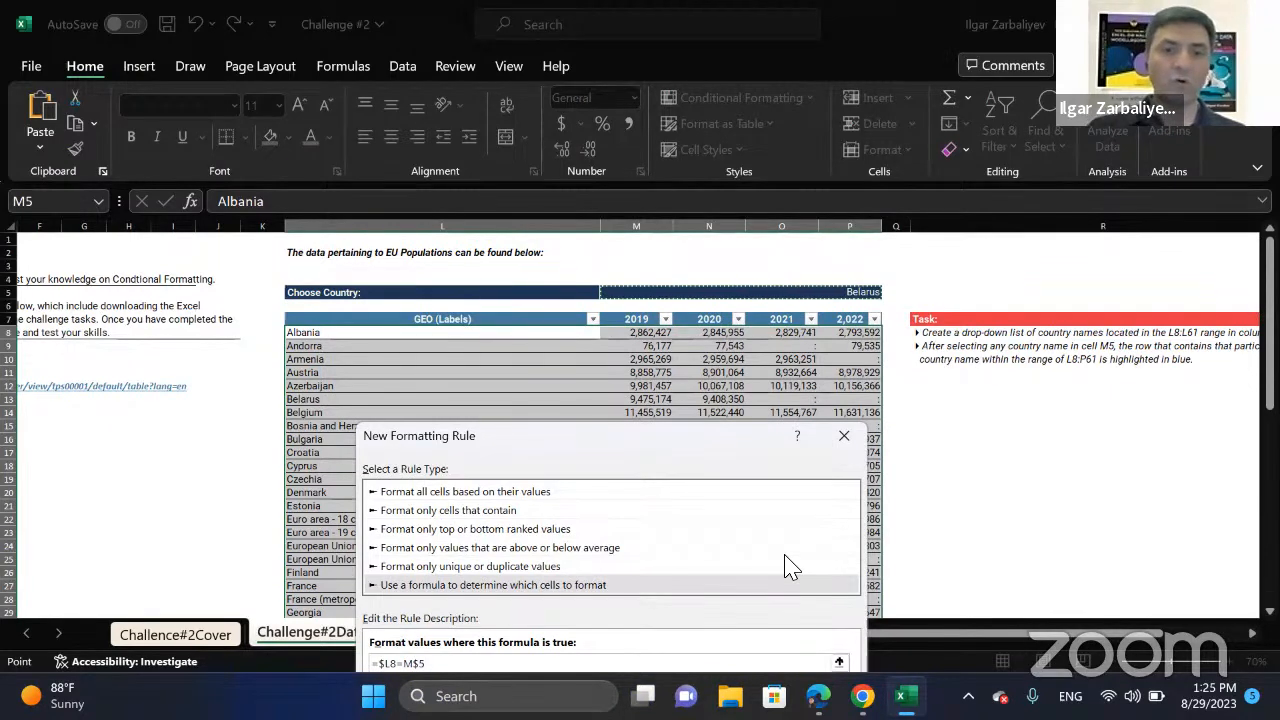
{"action": "left_click_drag", "start_coordinate": [672, 436], "coordinate": [666, 228]}
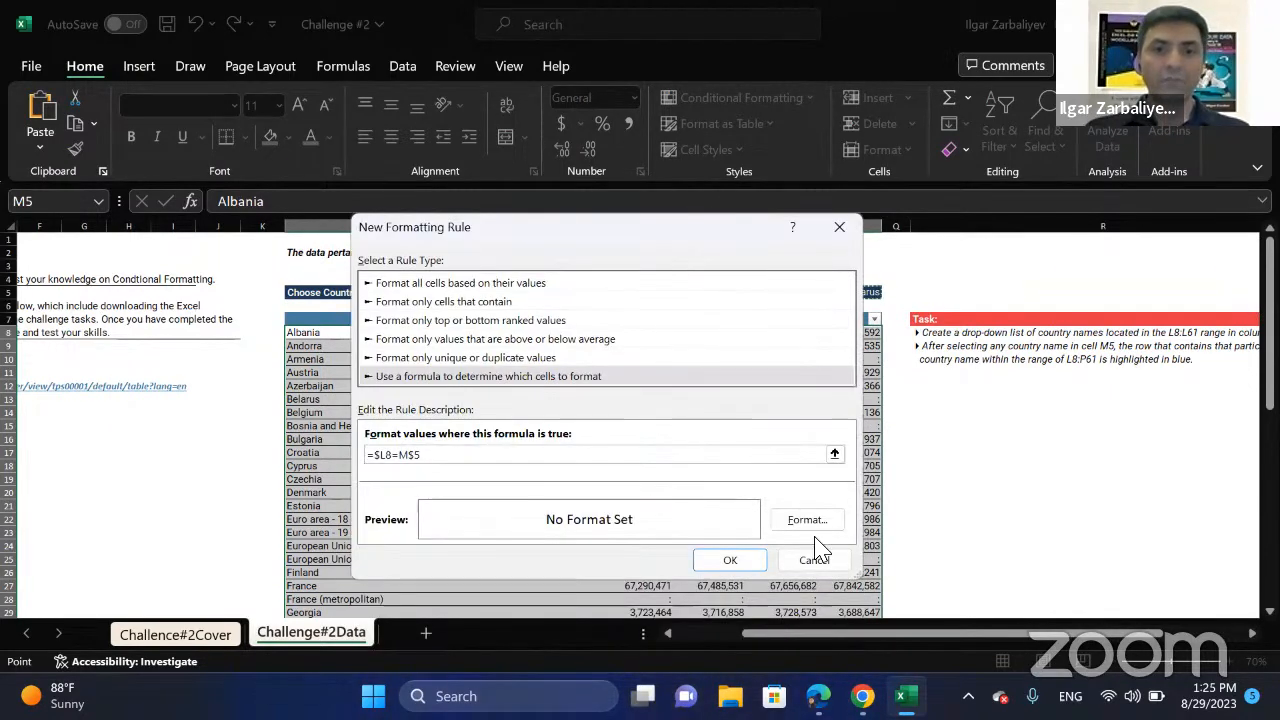
Give the formatting rule a blue background fill and apply it to the selected table range.
{"action": "left_click", "coordinate": [810, 530]}
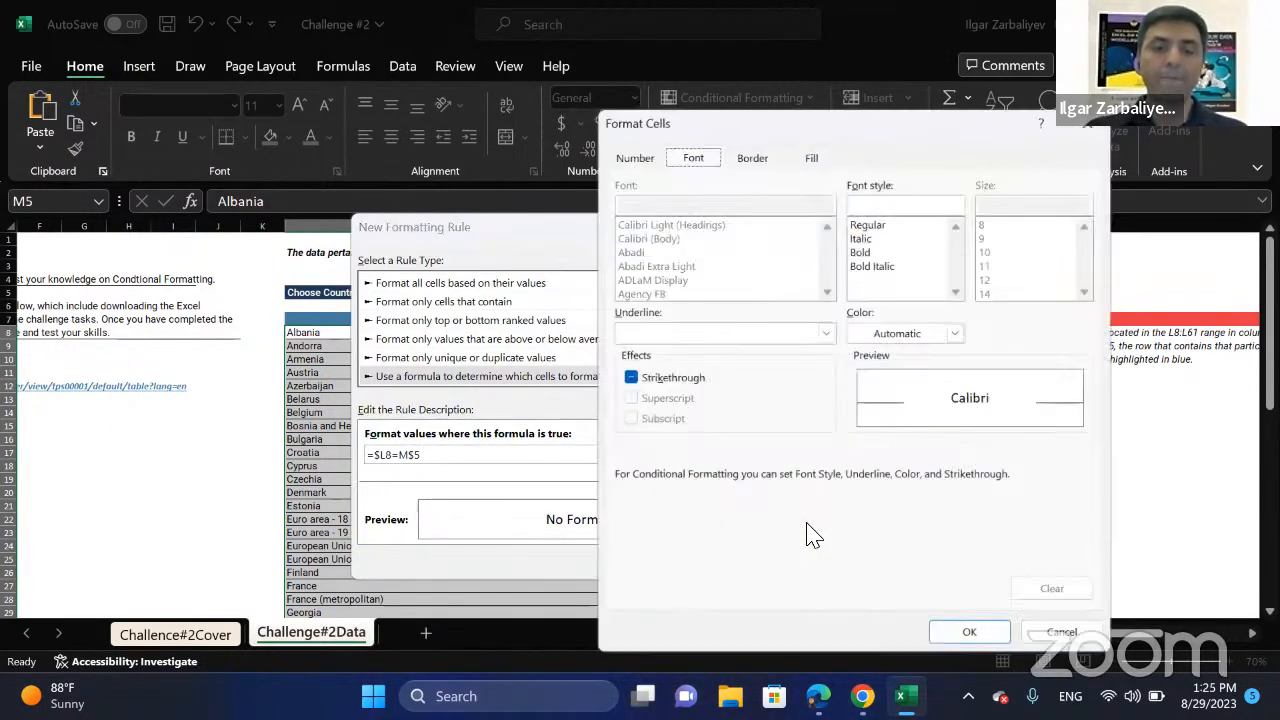
{"action": "left_click", "coordinate": [810, 157]}
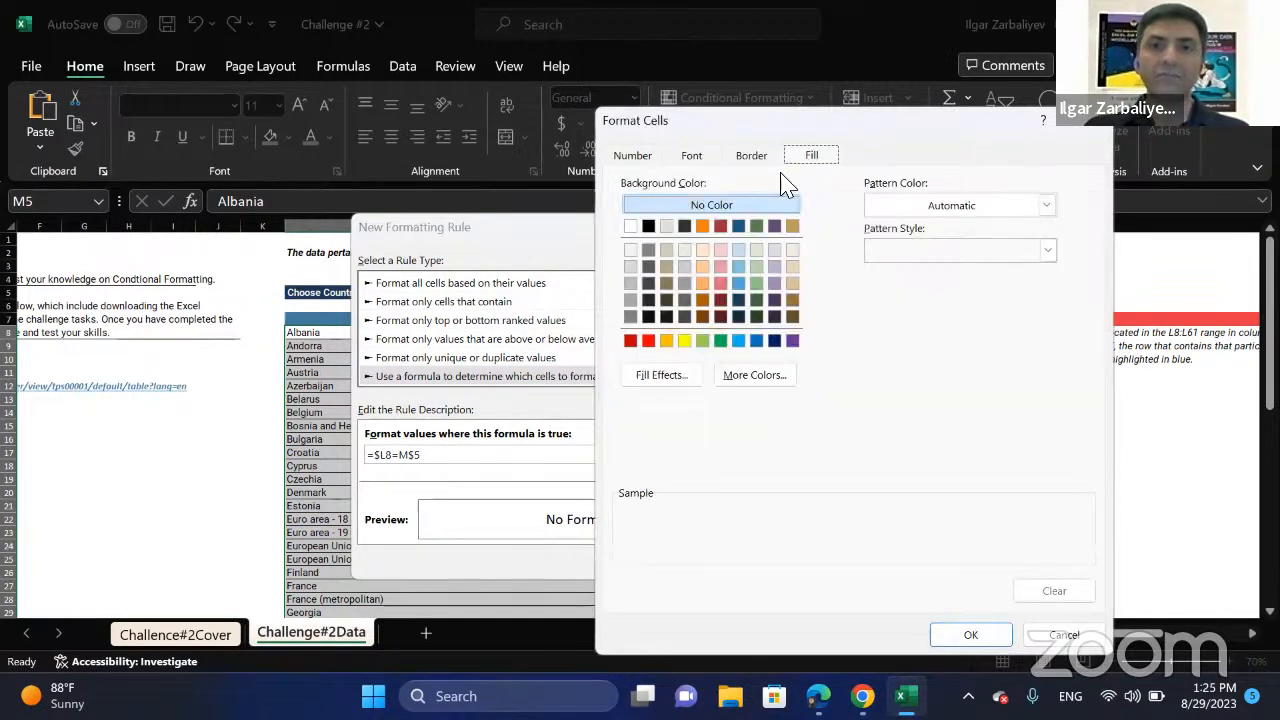
{"action": "left_click", "coordinate": [757, 341]}
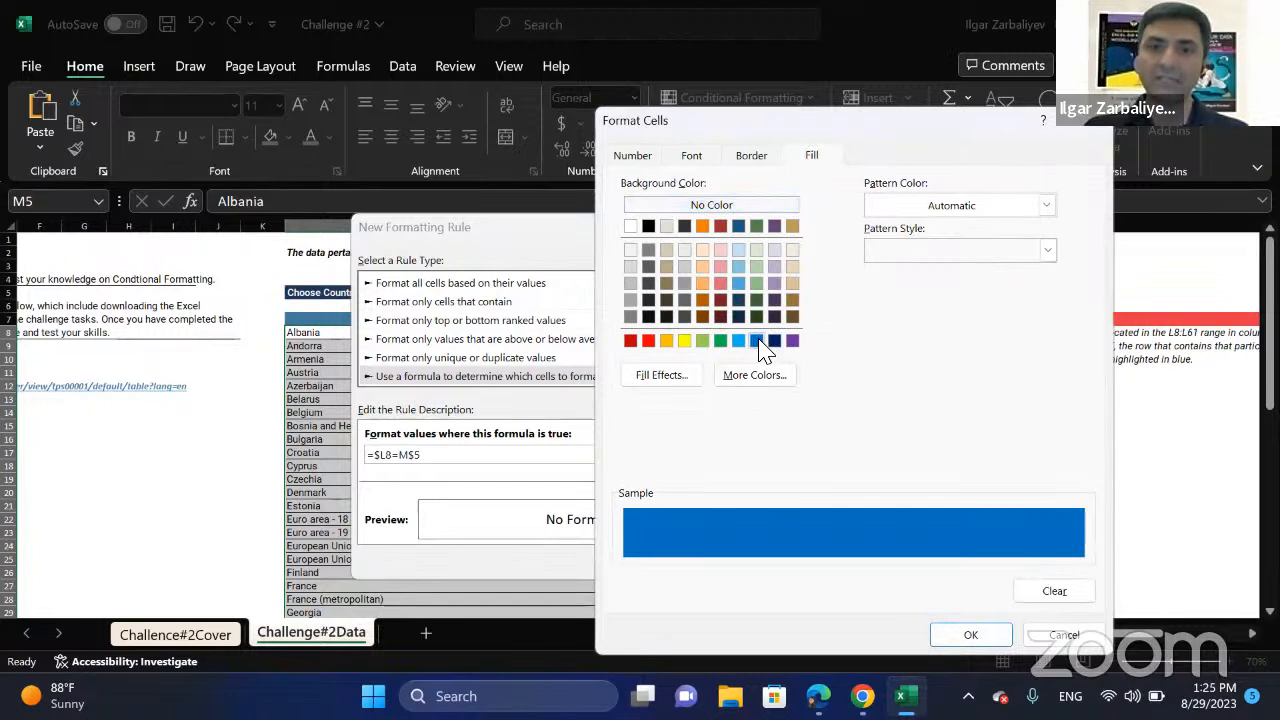
{"action": "left_click", "coordinate": [692, 157]}
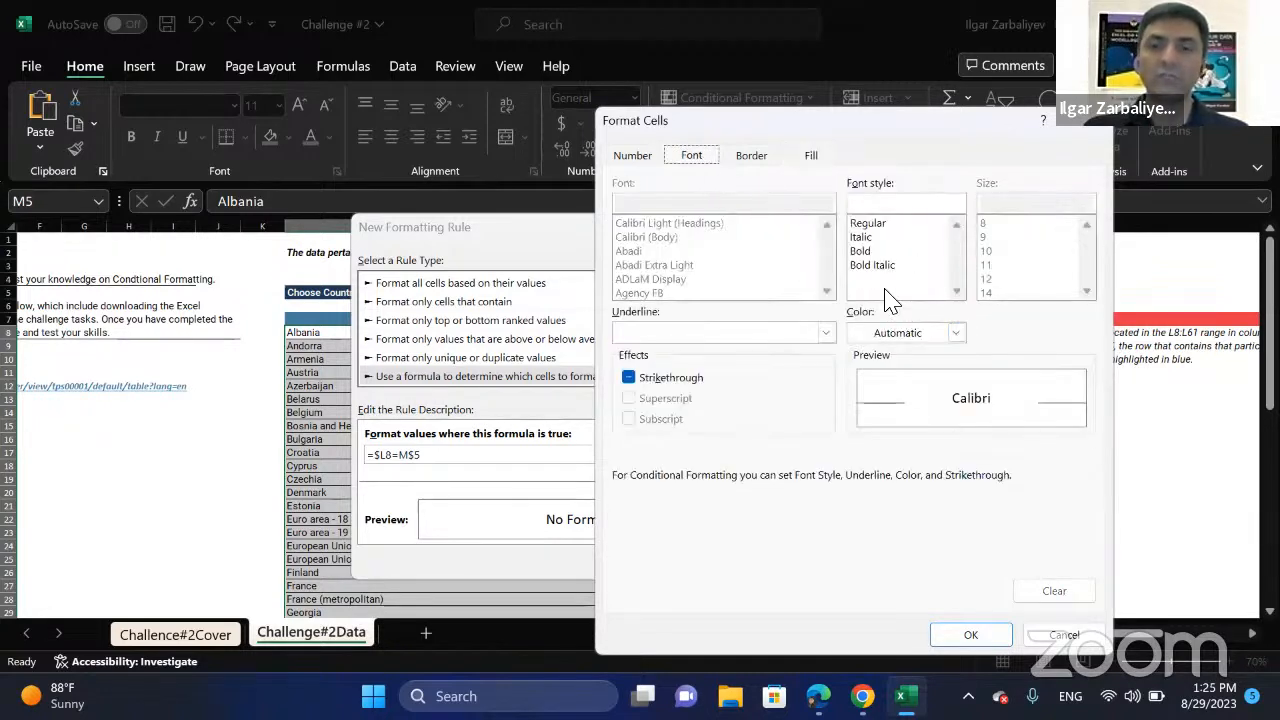
{"action": "left_click", "coordinate": [968, 634]}
{"action": "left_click", "coordinate": [735, 560]}
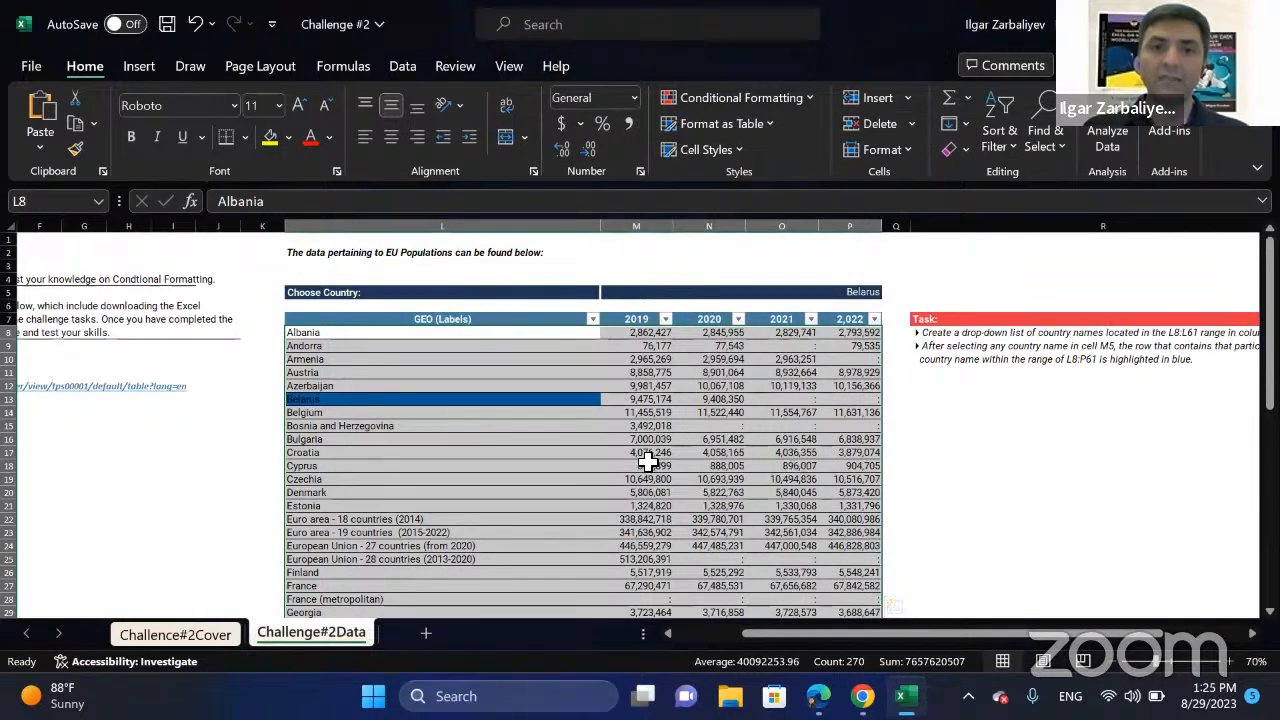
Test the highlighting rule by choosing Azerbaijan and Bosnia and Herzegovina in turn from the country drop-down list in M5.
{"action": "left_click", "coordinate": [445, 428]}
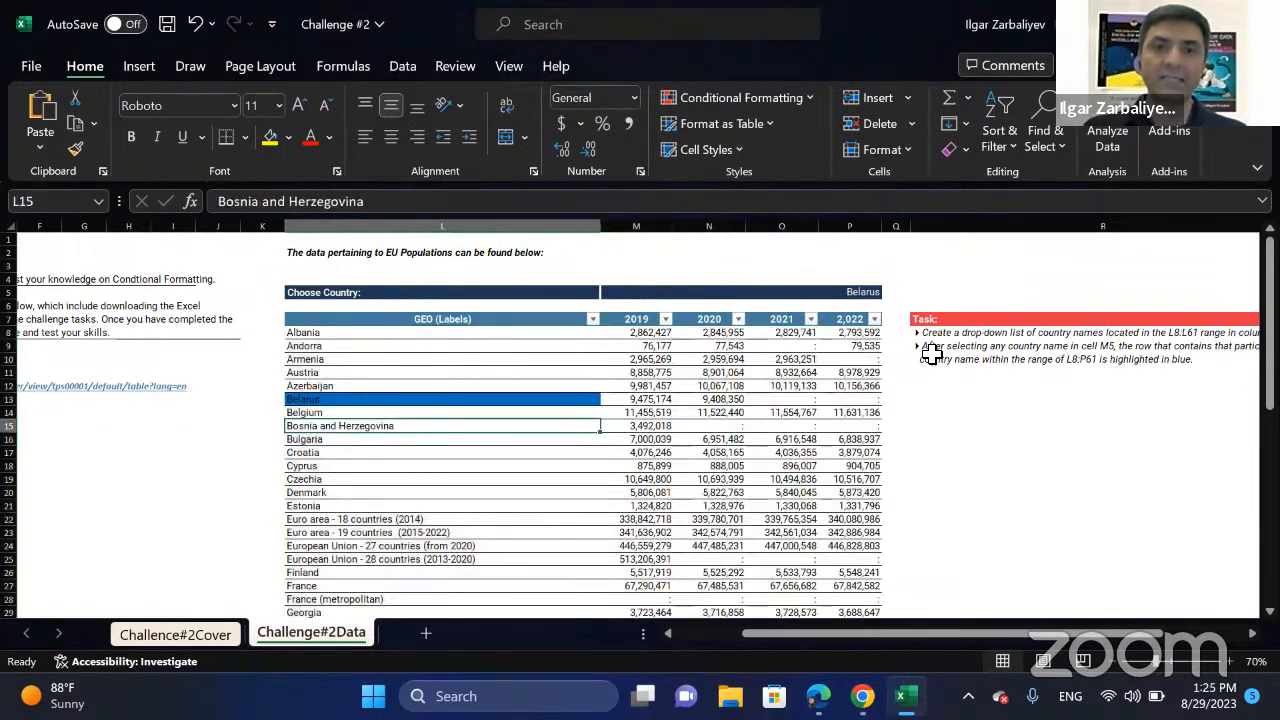
{"action": "left_click", "coordinate": [880, 296]}
{"action": "left_click", "coordinate": [888, 293]}
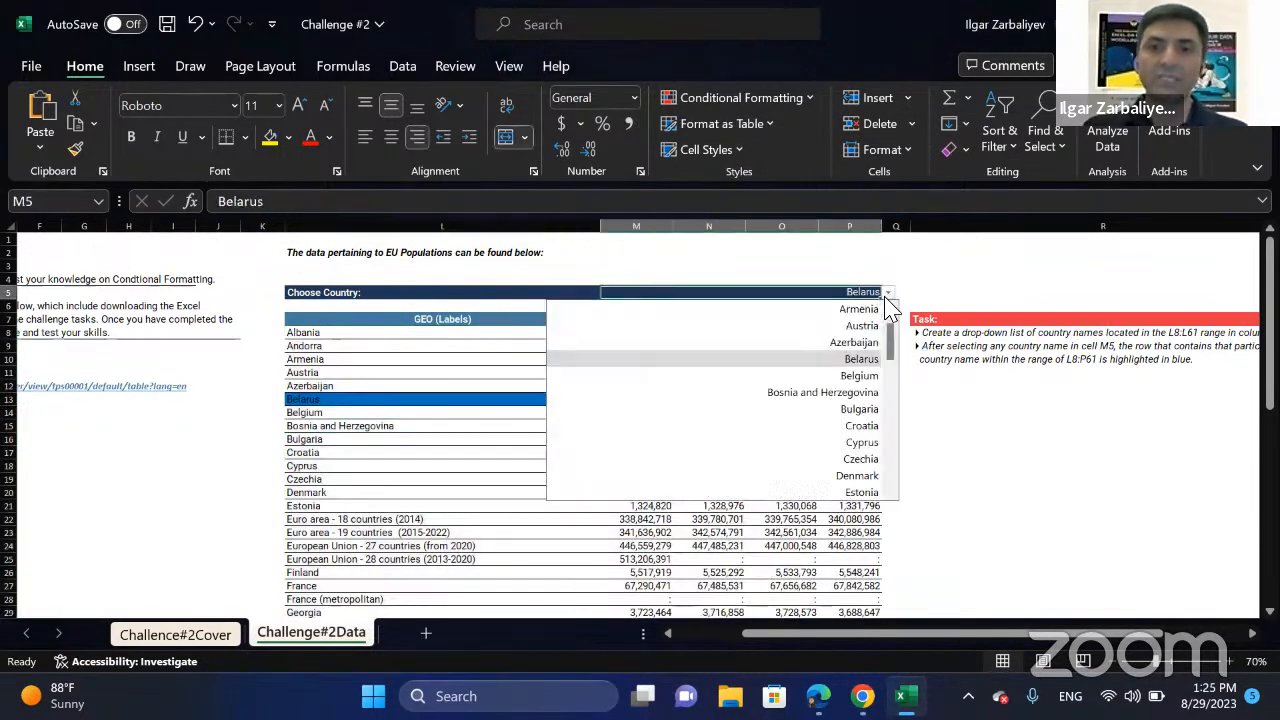
{"action": "left_click", "coordinate": [853, 342]}
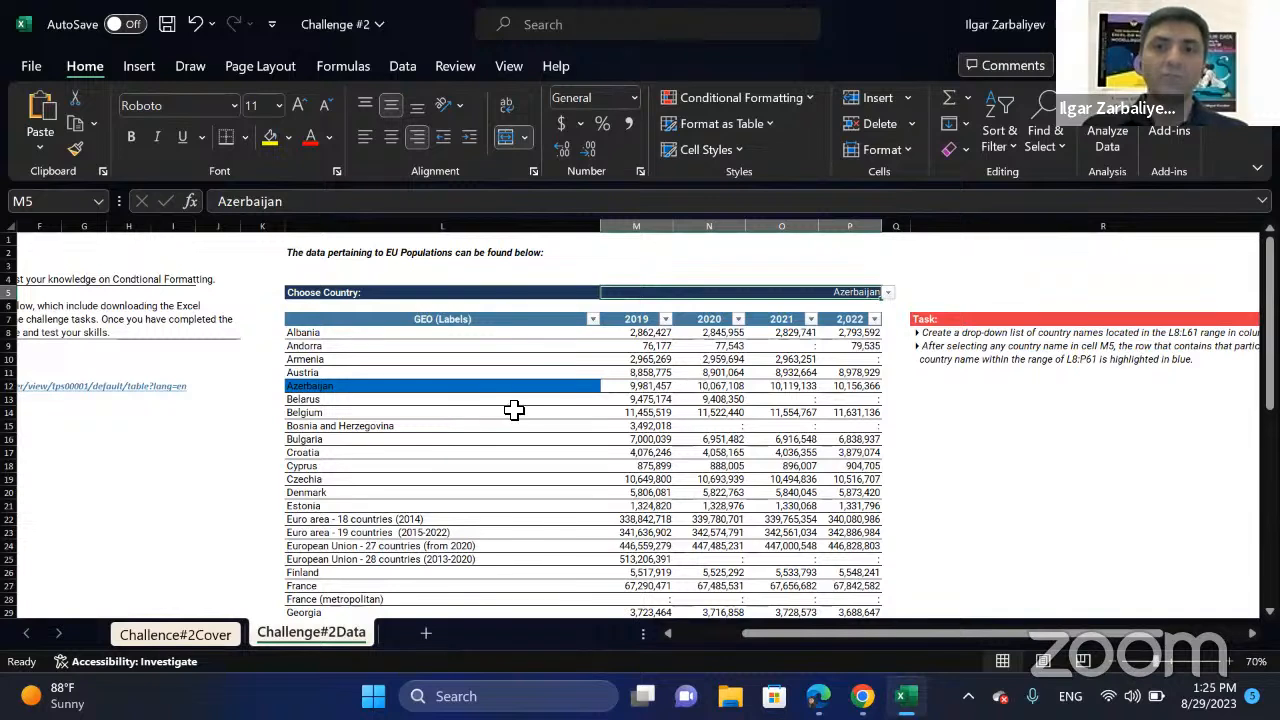
{"action": "left_click", "coordinate": [887, 292]}
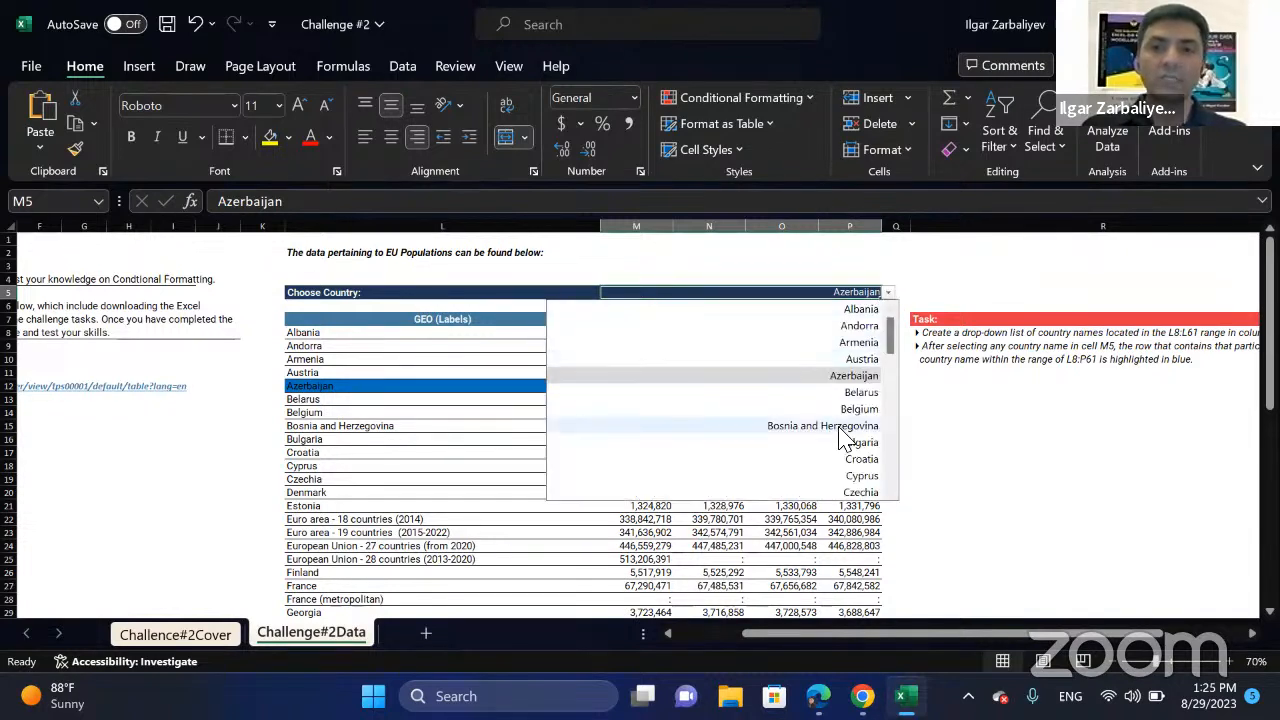
{"action": "left_click", "coordinate": [732, 429]}
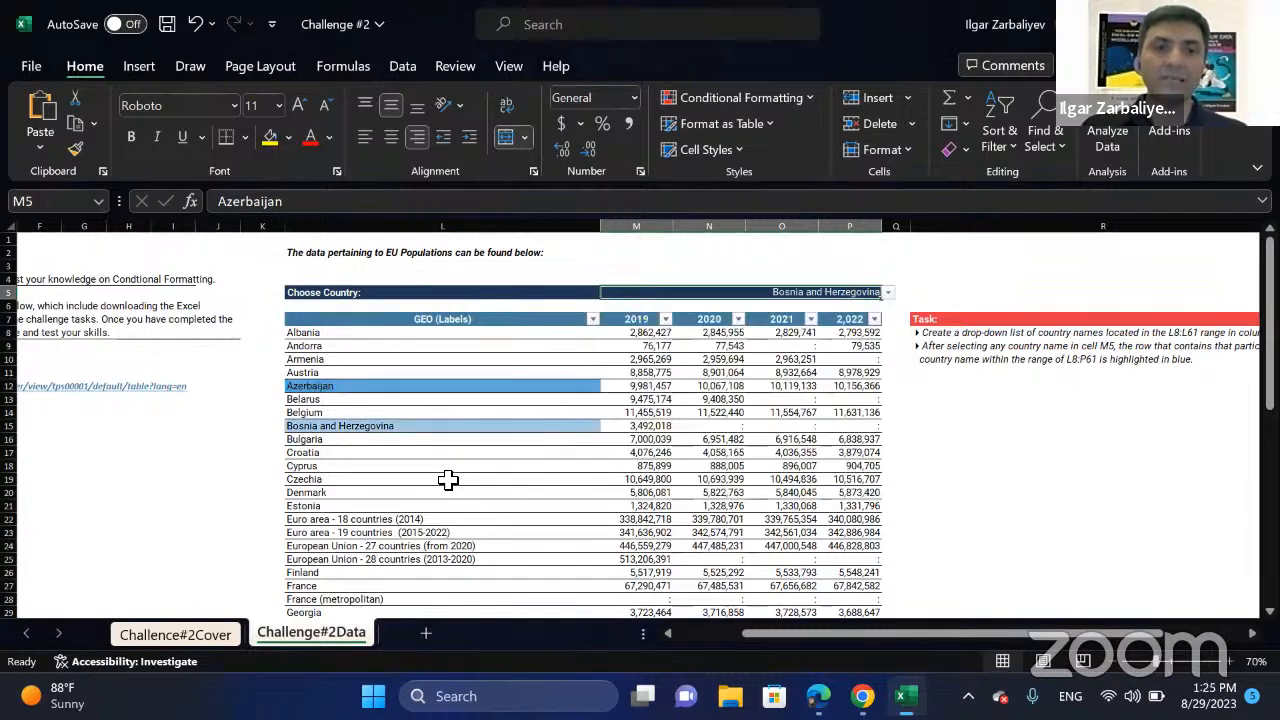
{"action": "left_click", "coordinate": [376, 430]}
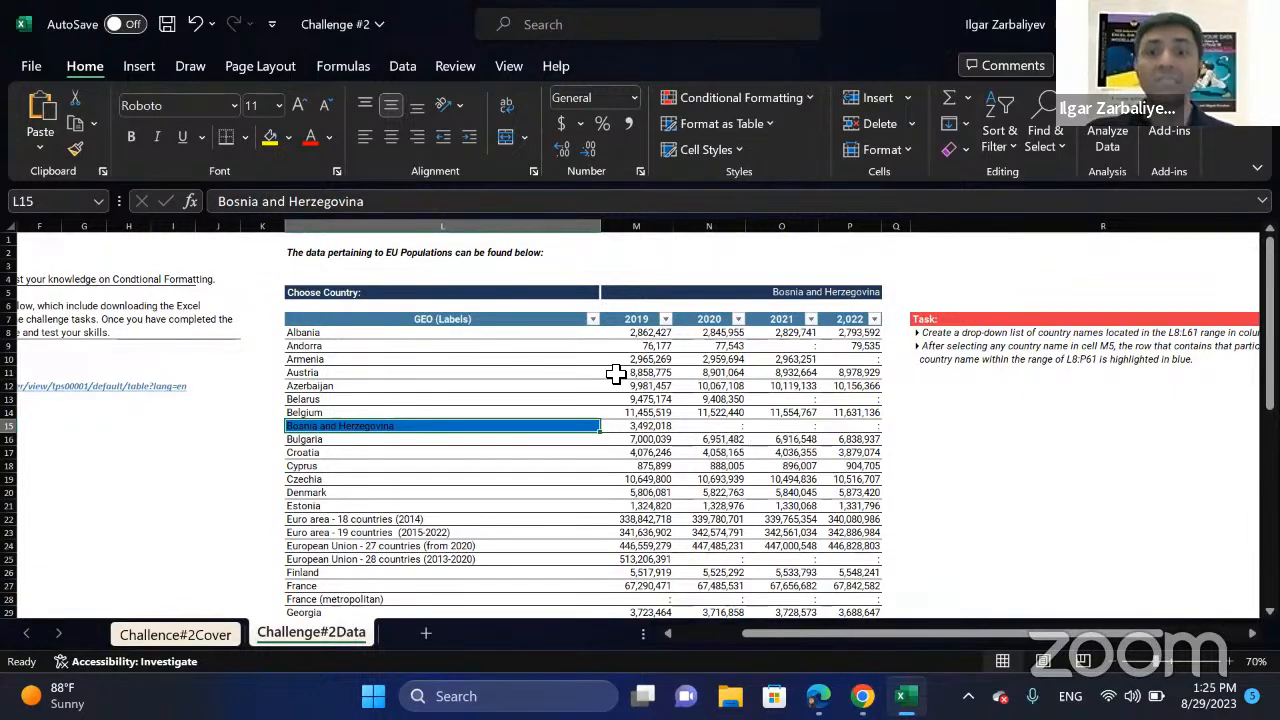
Edit the conditional formatting rule on L8:P61 so its formula reads =$L8=$M$5, and apply the change.
{"action": "left_click_drag", "start_coordinate": [334, 334], "coordinate": [836, 462]}
{"action": "scroll", "coordinate": [584, 425], "scroll_direction": "up", "scroll_amount": 14}
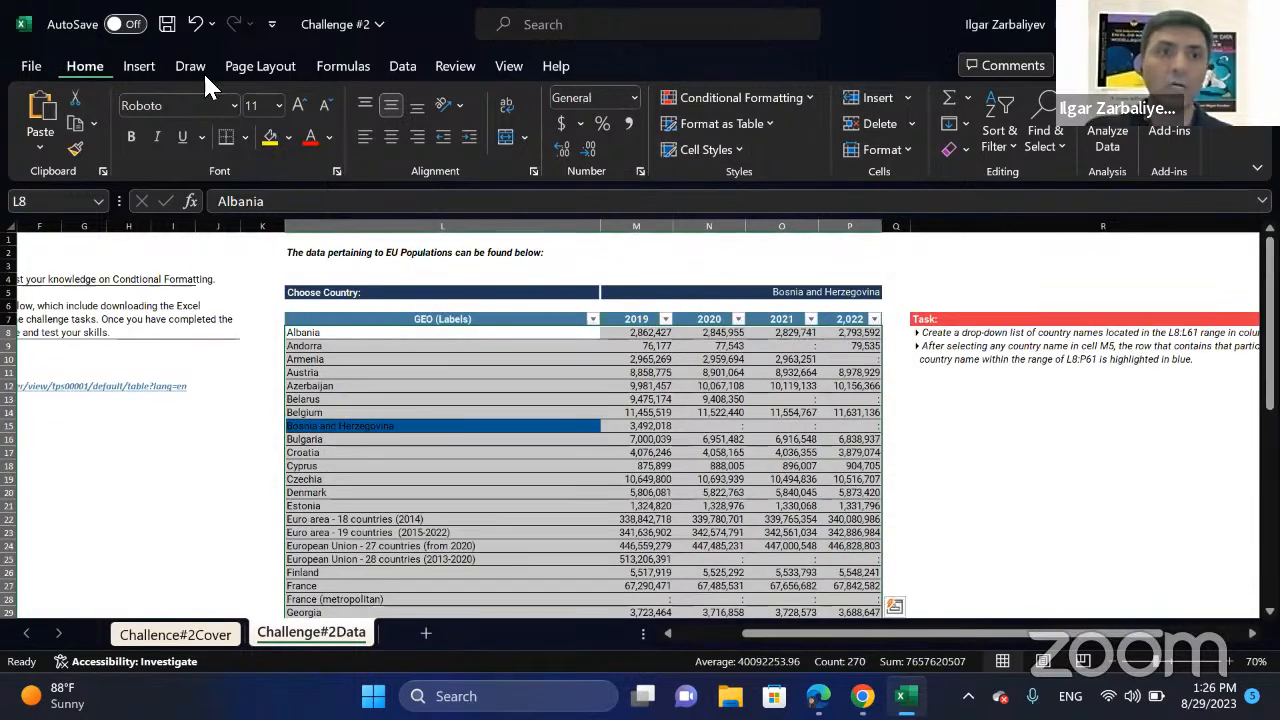
{"action": "left_click", "coordinate": [747, 95]}
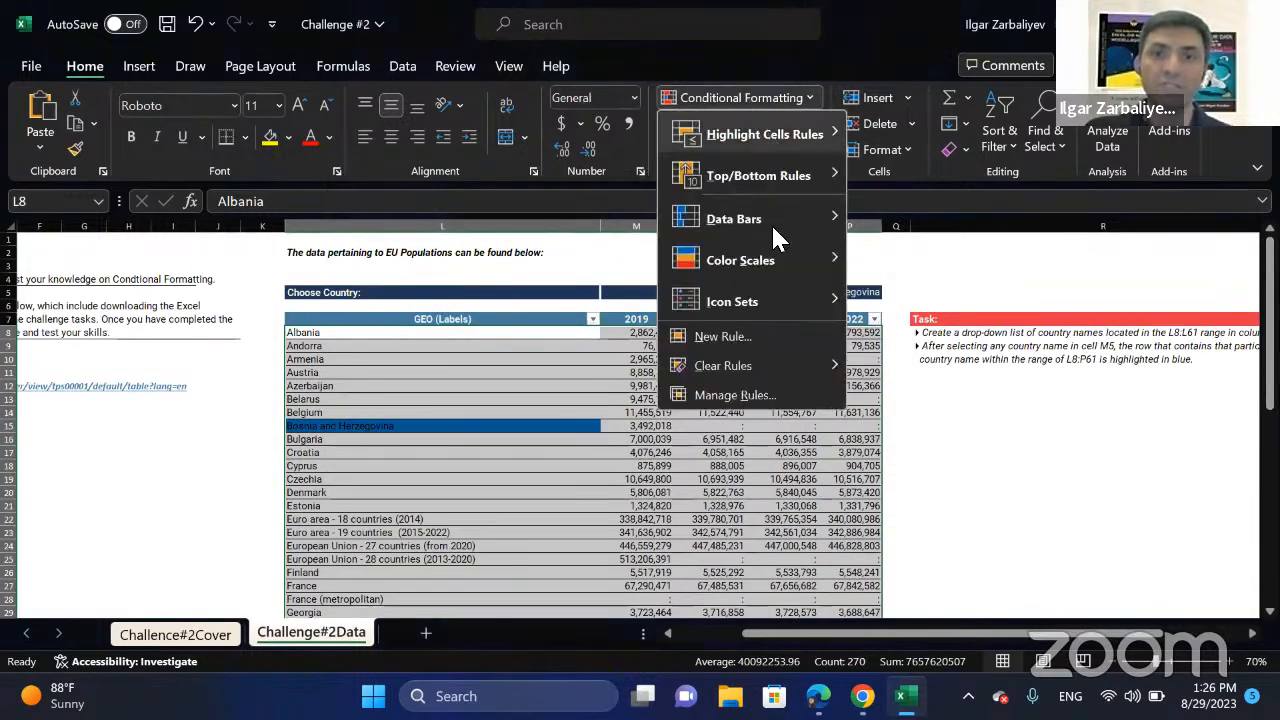
{"action": "left_click", "coordinate": [739, 405]}
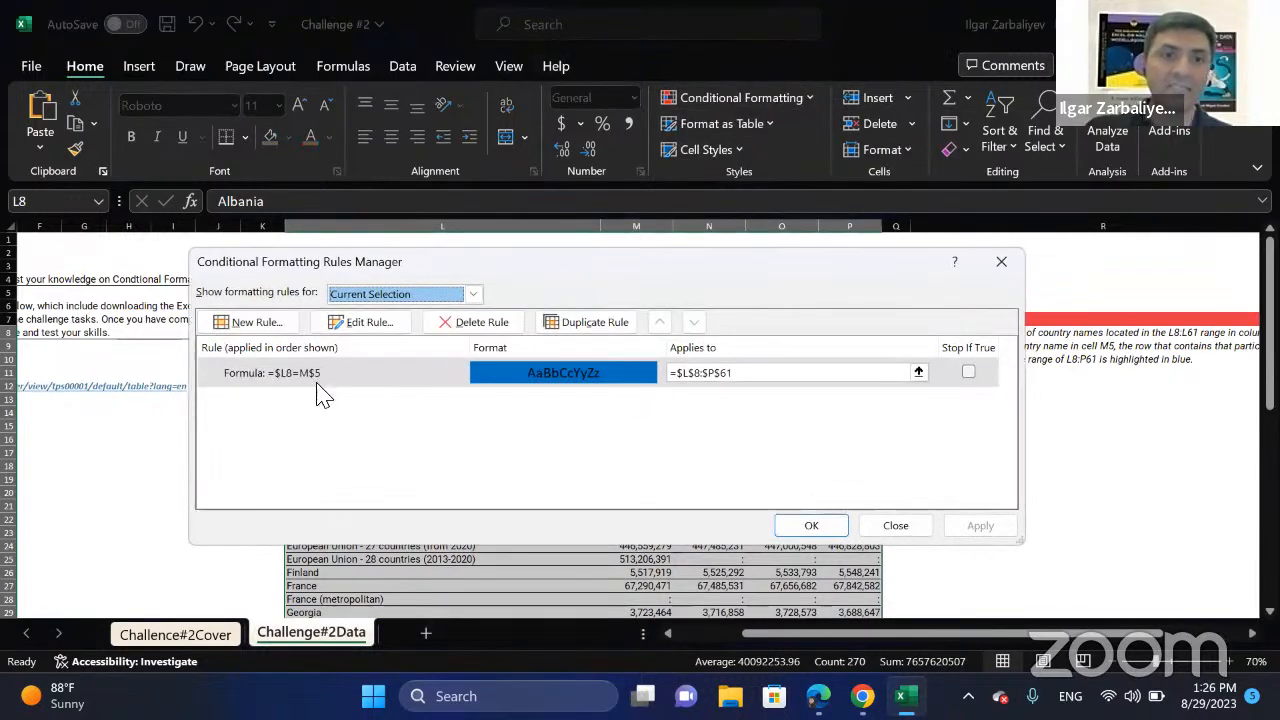
{"action": "left_click", "coordinate": [313, 382]}
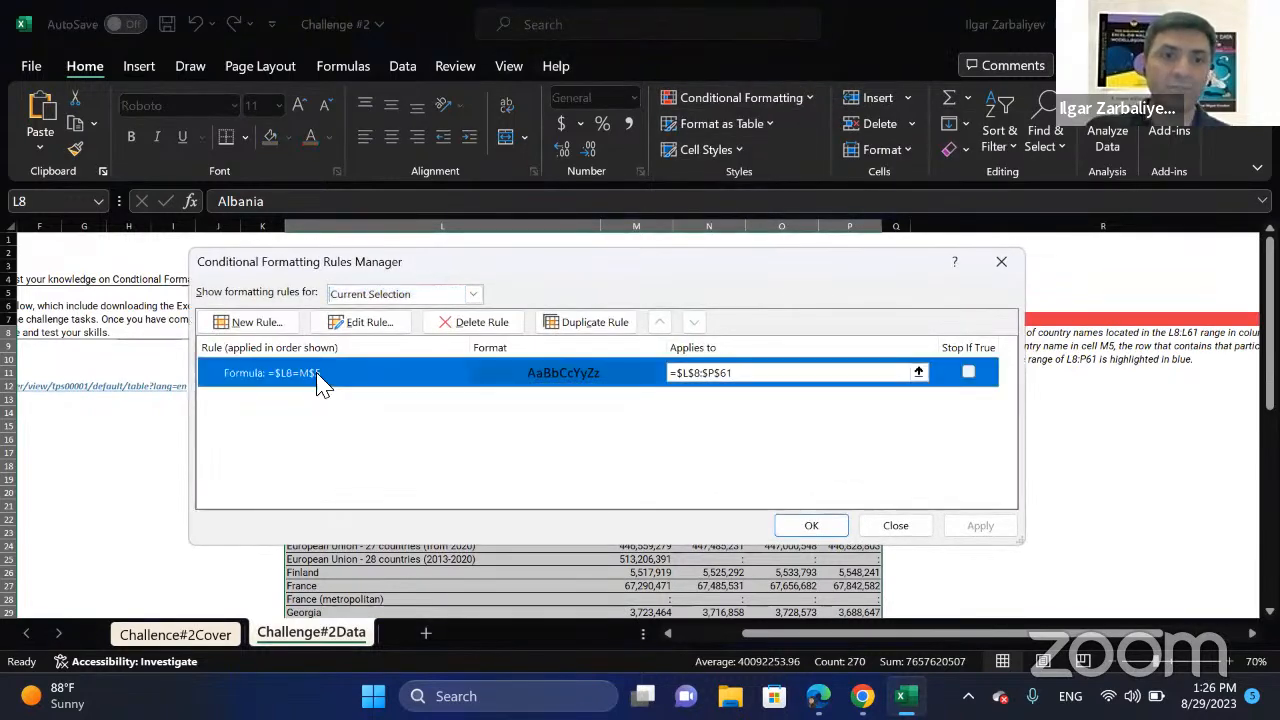
{"action": "left_click", "coordinate": [370, 330]}
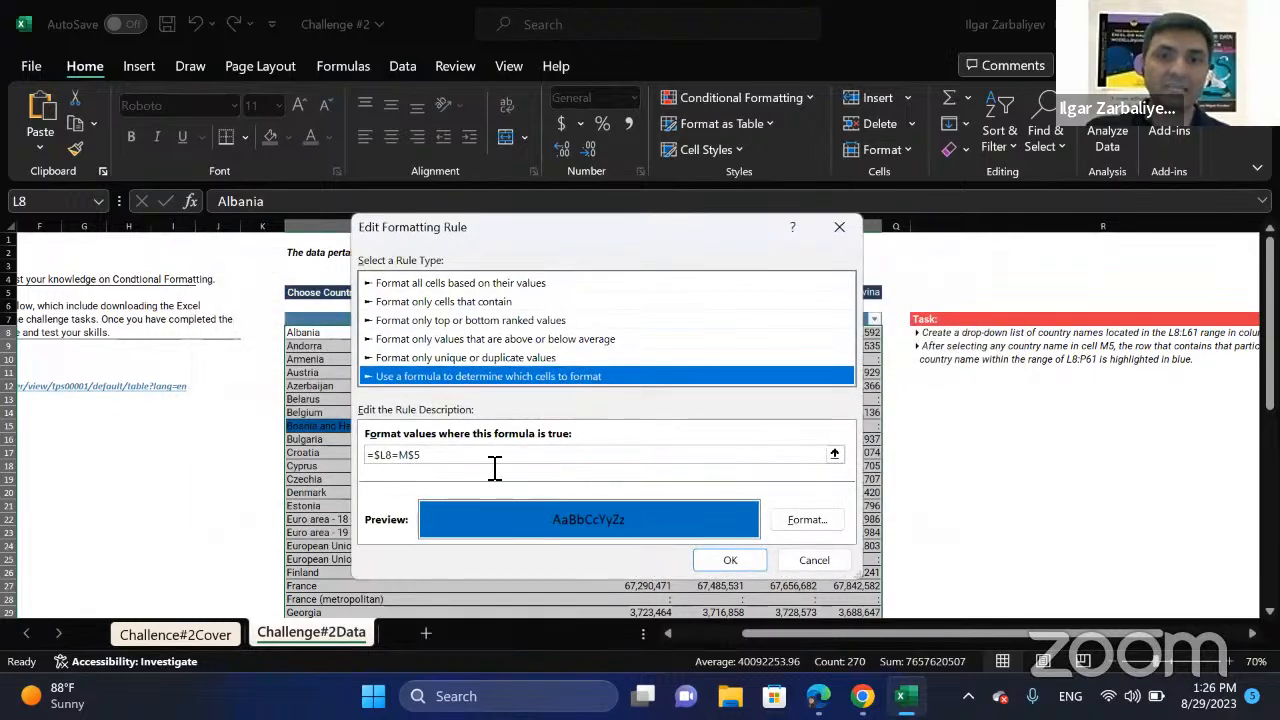
{"action": "left_click", "coordinate": [407, 455]}
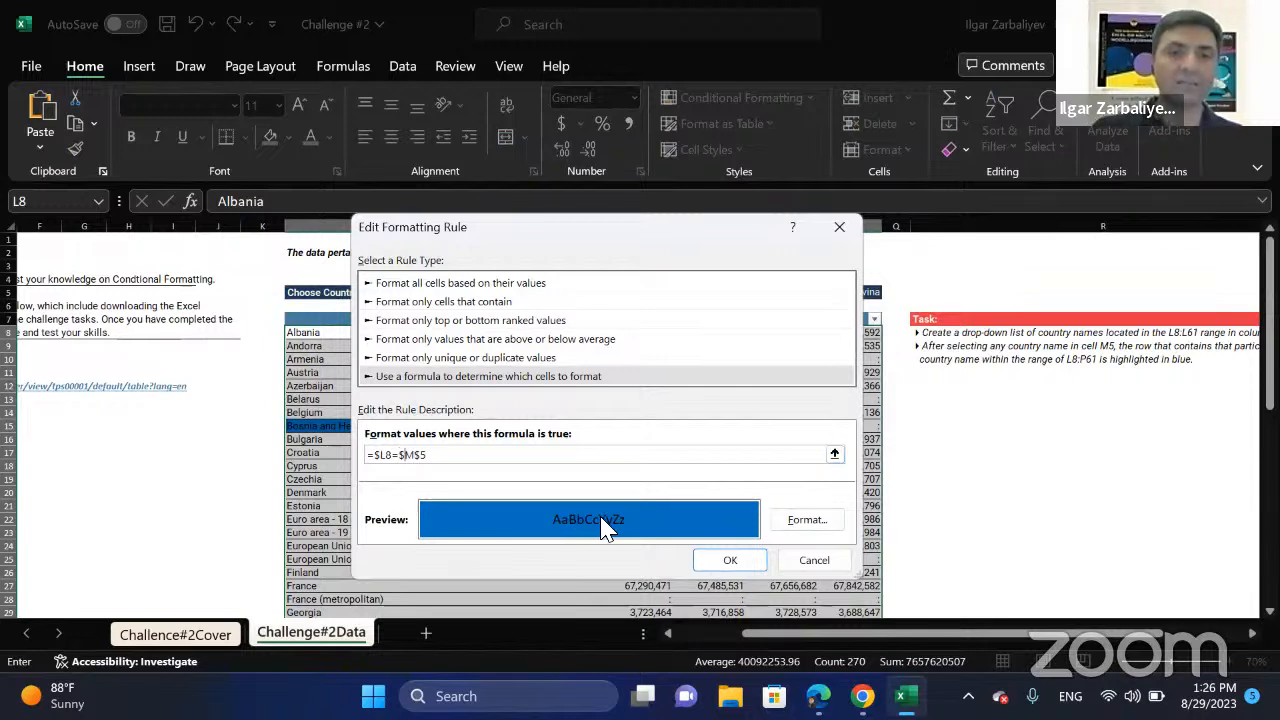
{"action": "left_click", "coordinate": [735, 562]}
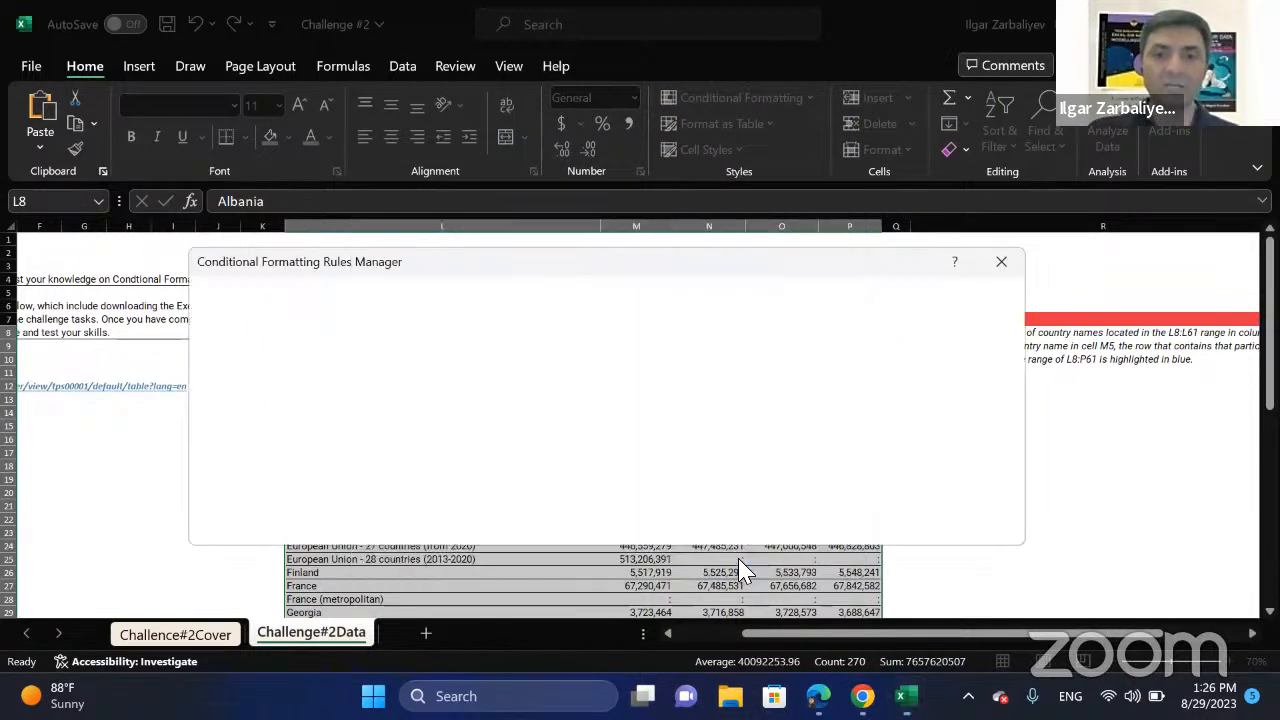
{"action": "left_click", "coordinate": [980, 527]}
{"action": "left_click", "coordinate": [817, 527]}
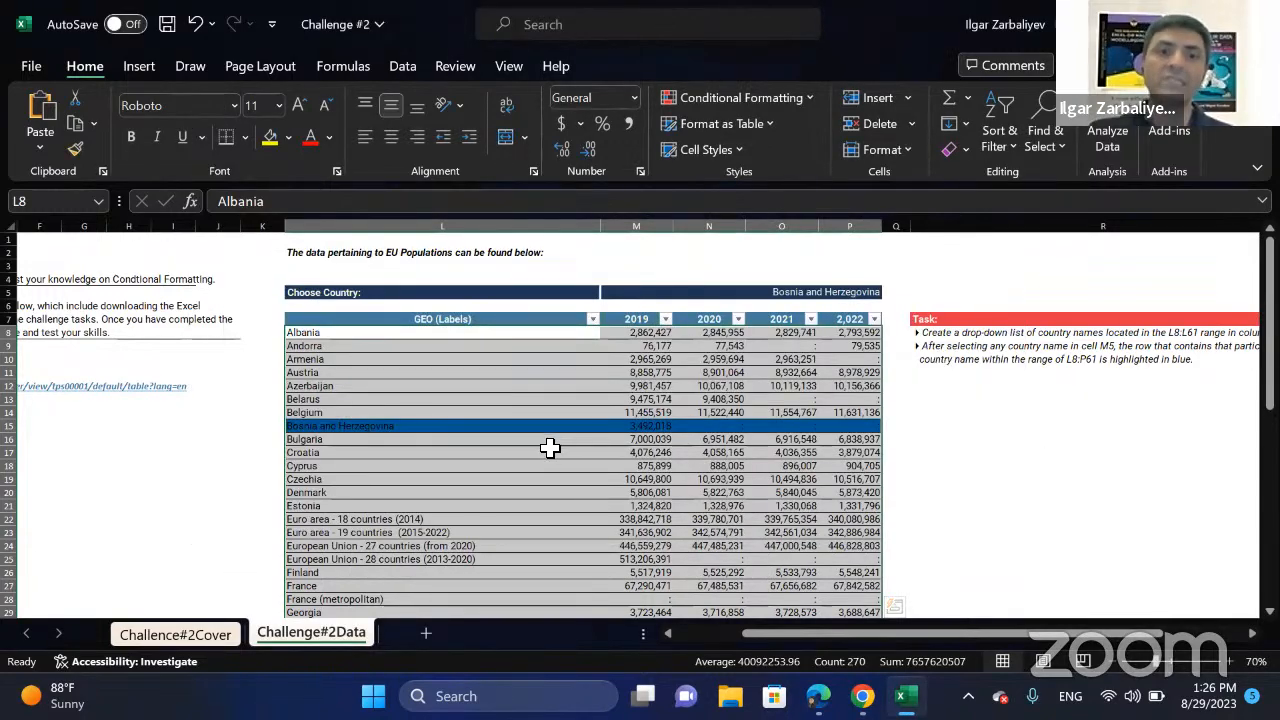
Choose Cyprus from the country drop-down list in M5 and check the row highlighting across the table.
{"action": "left_click", "coordinate": [817, 371]}
{"action": "left_click", "coordinate": [876, 293]}
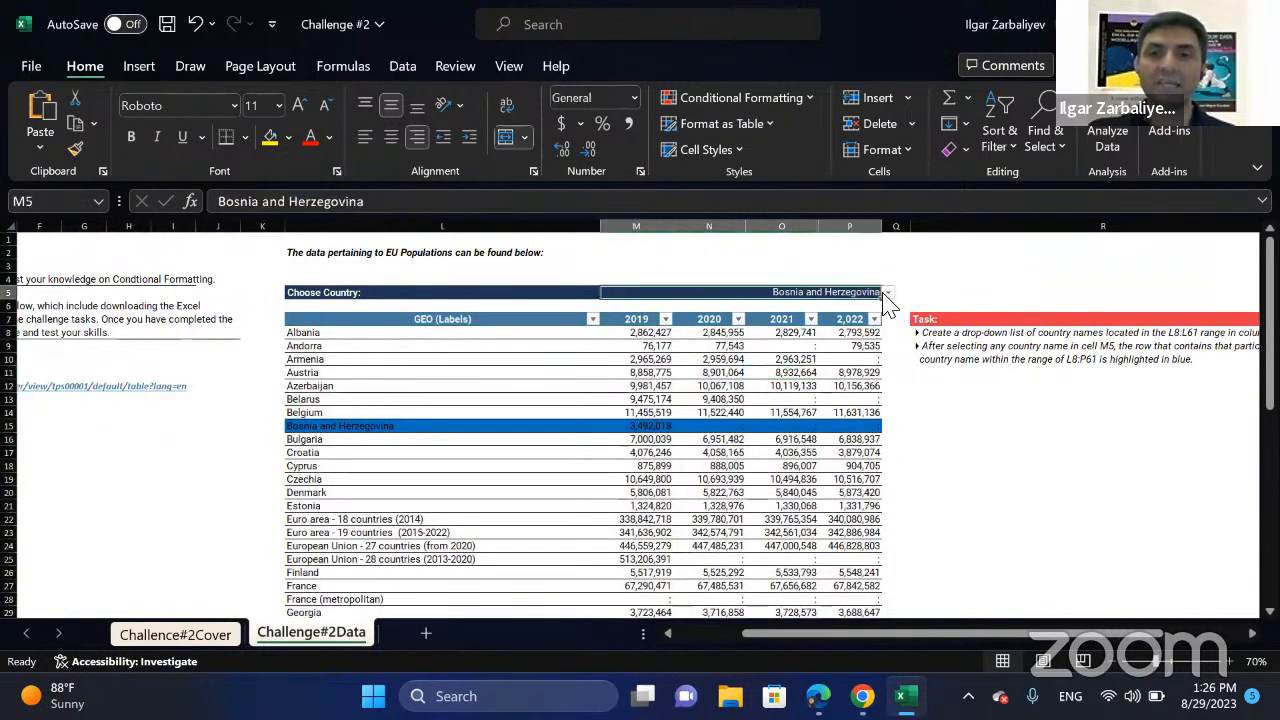
{"action": "left_click", "coordinate": [887, 293]}
{"action": "left_click", "coordinate": [831, 474]}
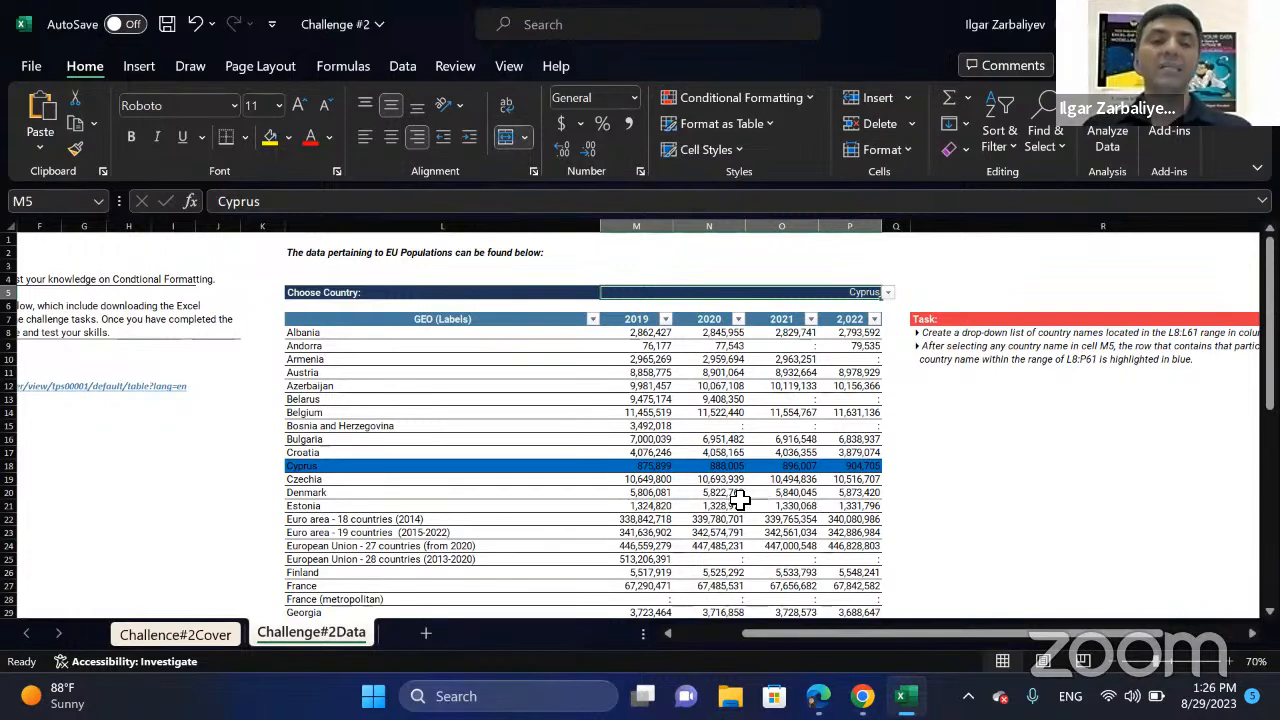
{"action": "left_click", "coordinate": [680, 505]}
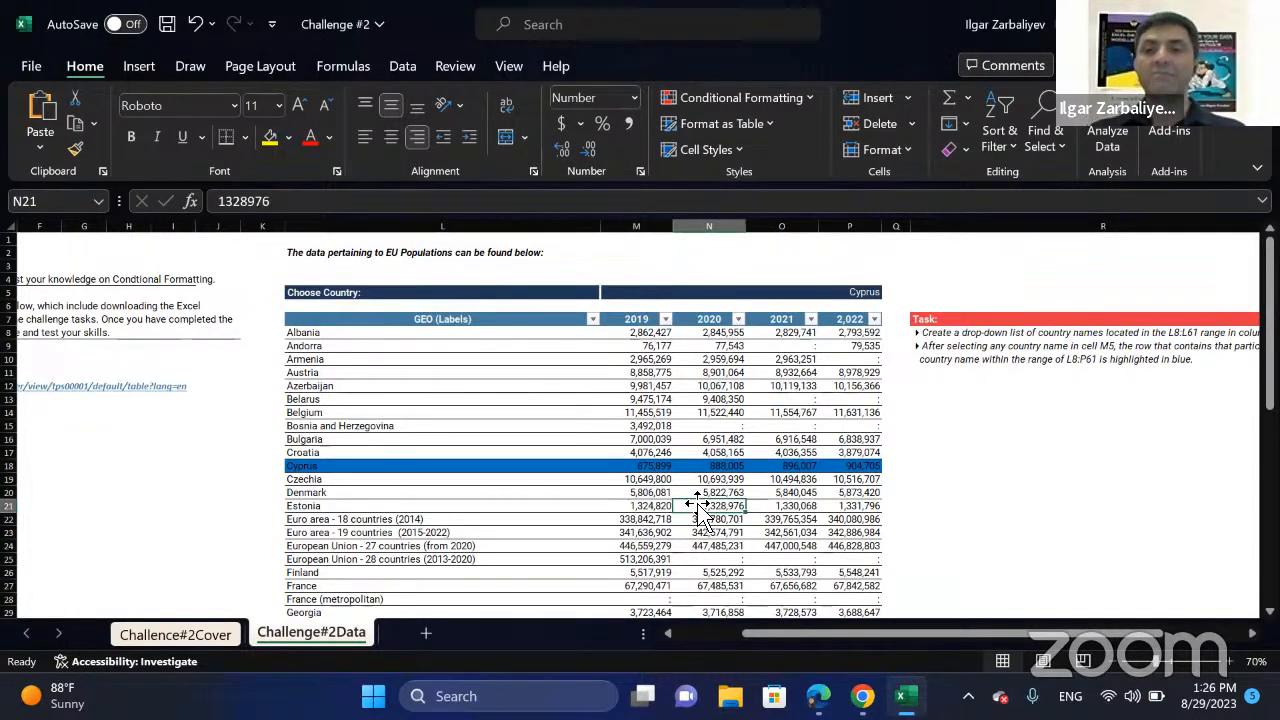
{"action": "left_click", "coordinate": [726, 412]}
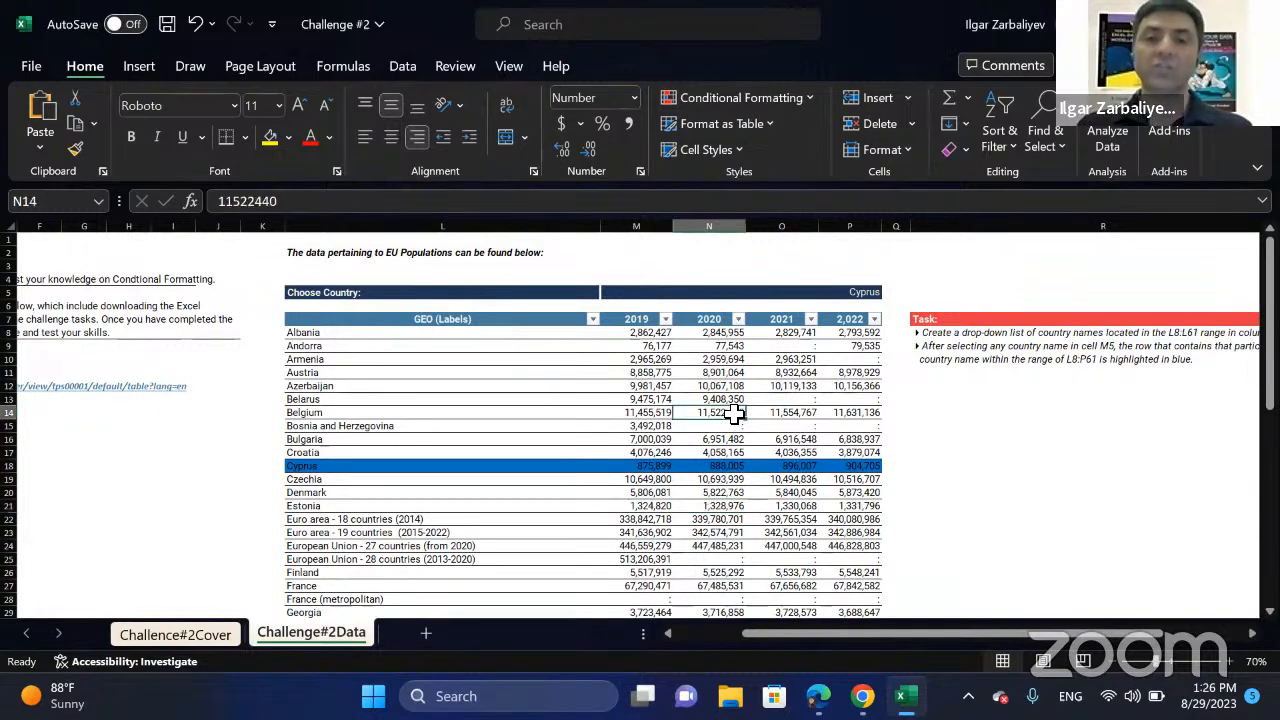
{"action": "scroll", "coordinate": [755, 420], "scroll_direction": "down", "scroll_amount": 1}
{"action": "scroll", "coordinate": [760, 428], "scroll_direction": "down", "scroll_amount": 3}
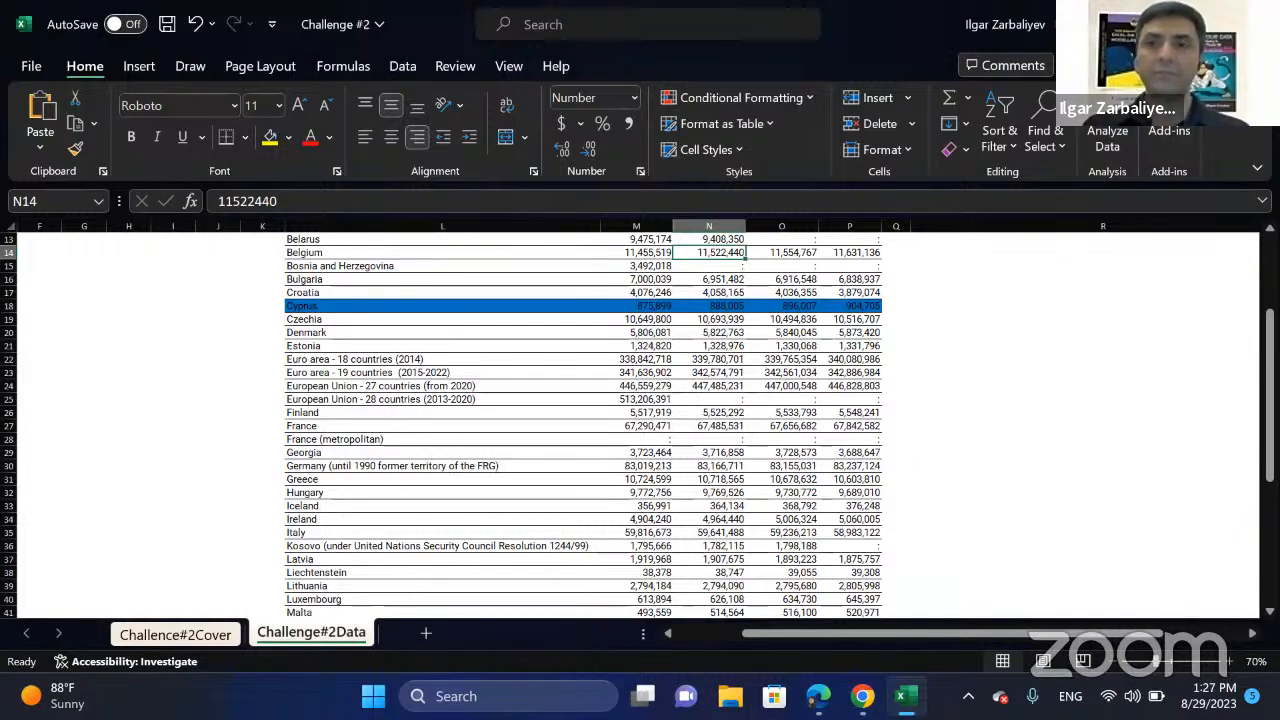
Leave the workbook for the desktop, check the YouTube Studio live-streaming page in Chrome, and return to the desktop.
{"action": "key", "text": "super+d"}
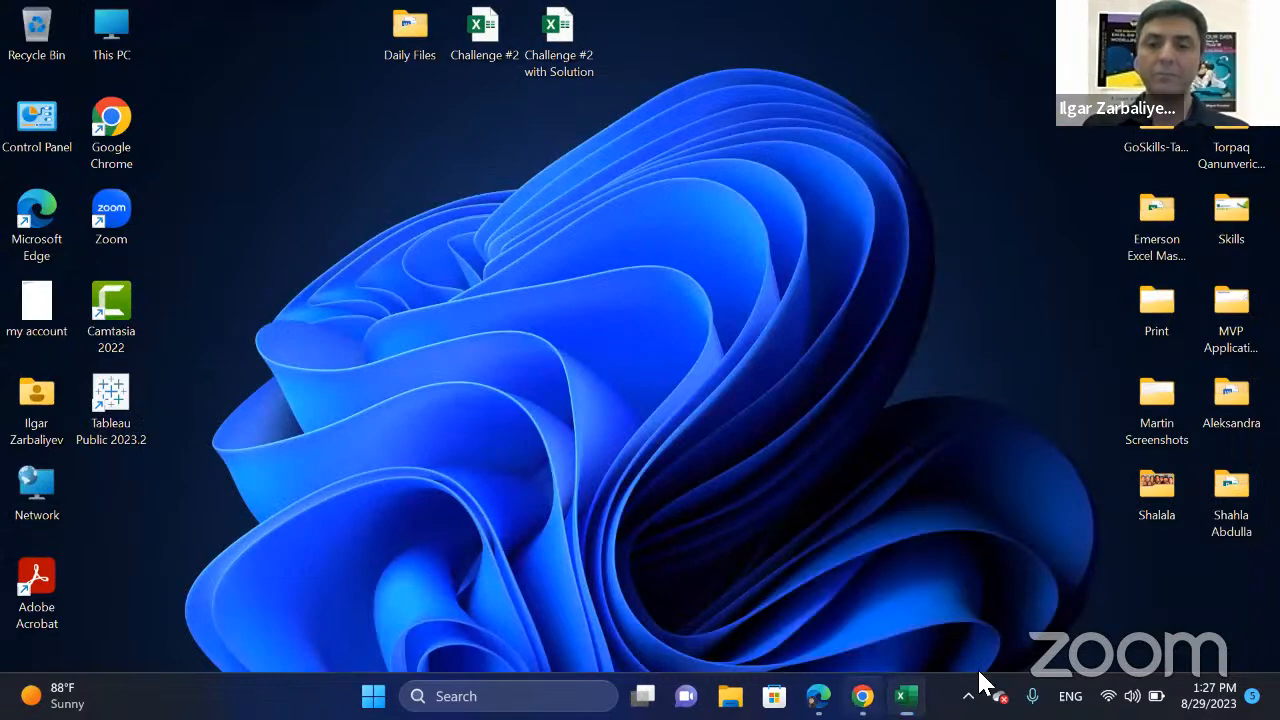
{"action": "left_click", "coordinate": [862, 696]}
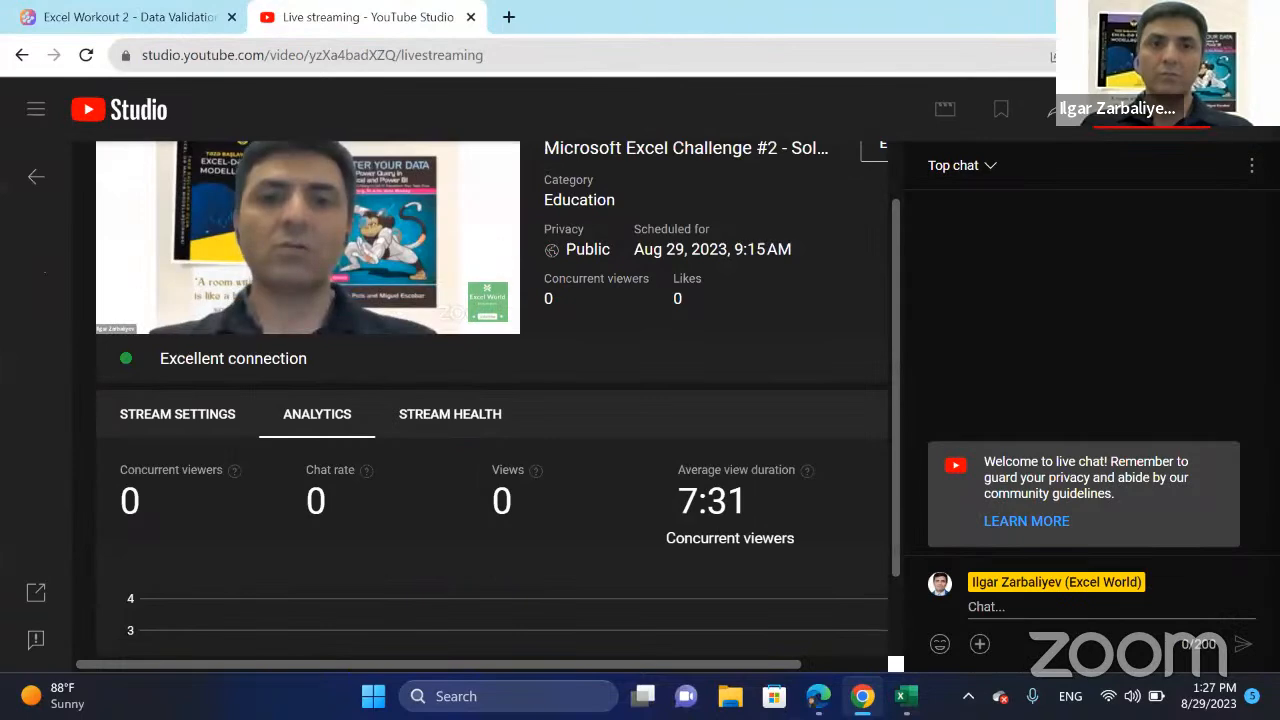
{"action": "left_click", "coordinate": [1165, 16]}
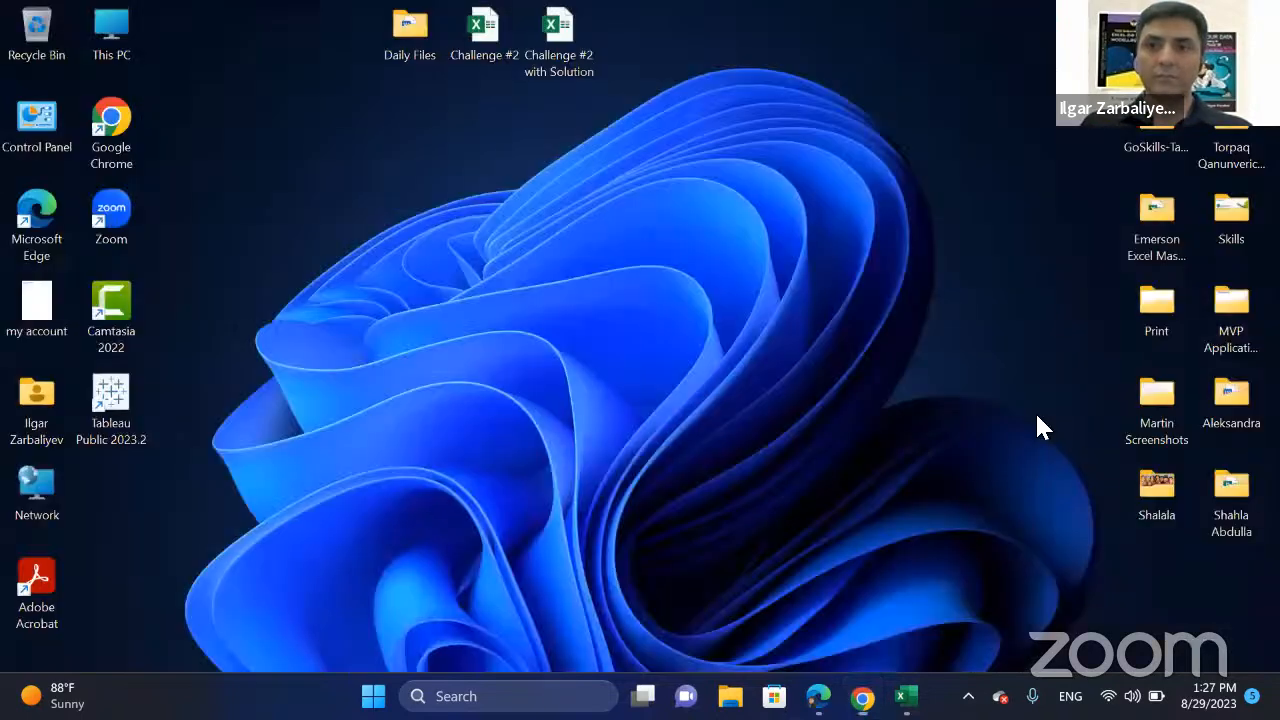